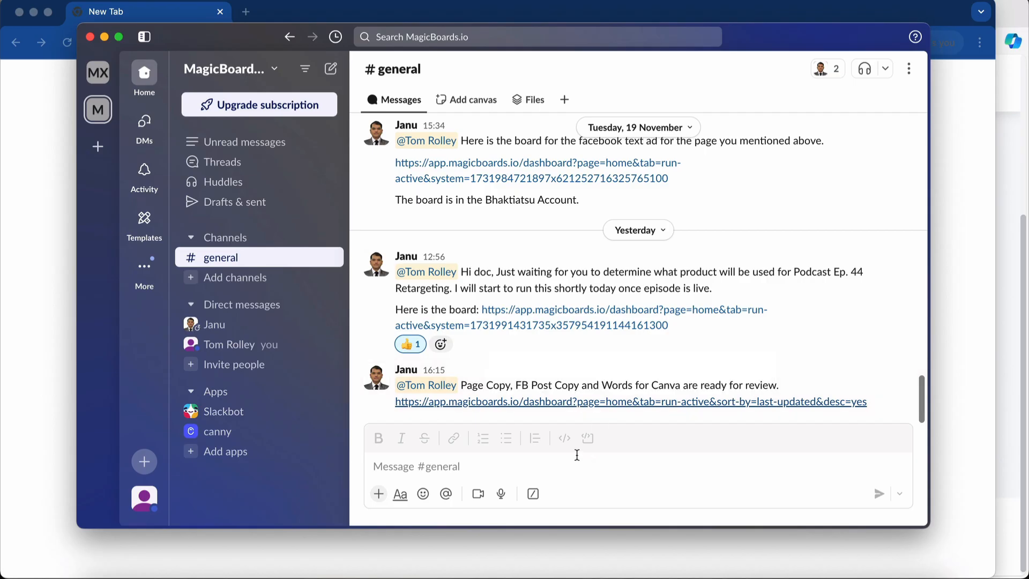
Open the newest board link posted in #general and open the board Setup Podcast Post, Page and RT Ads - Episode 44.
click(497, 402)
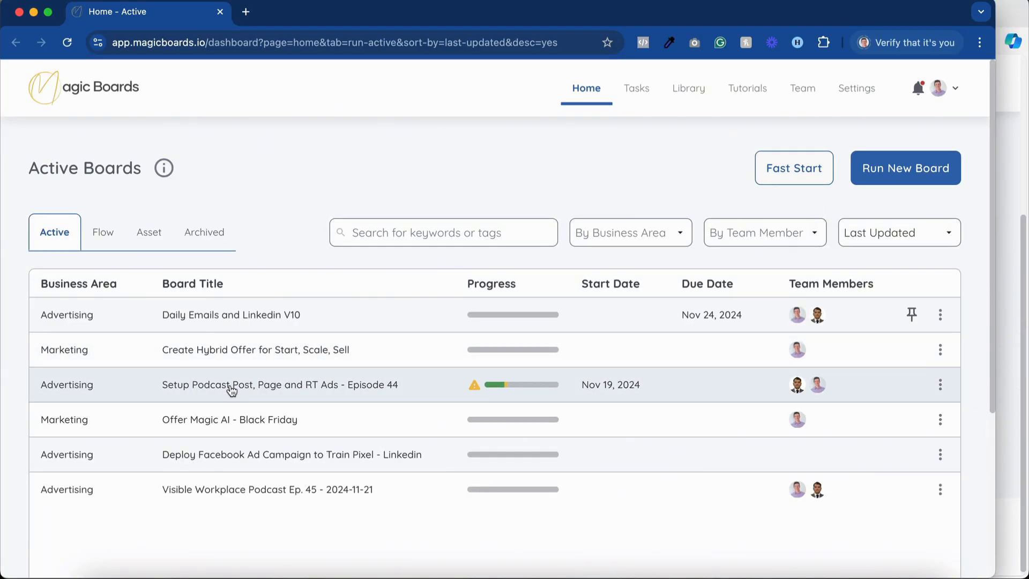
click(263, 389)
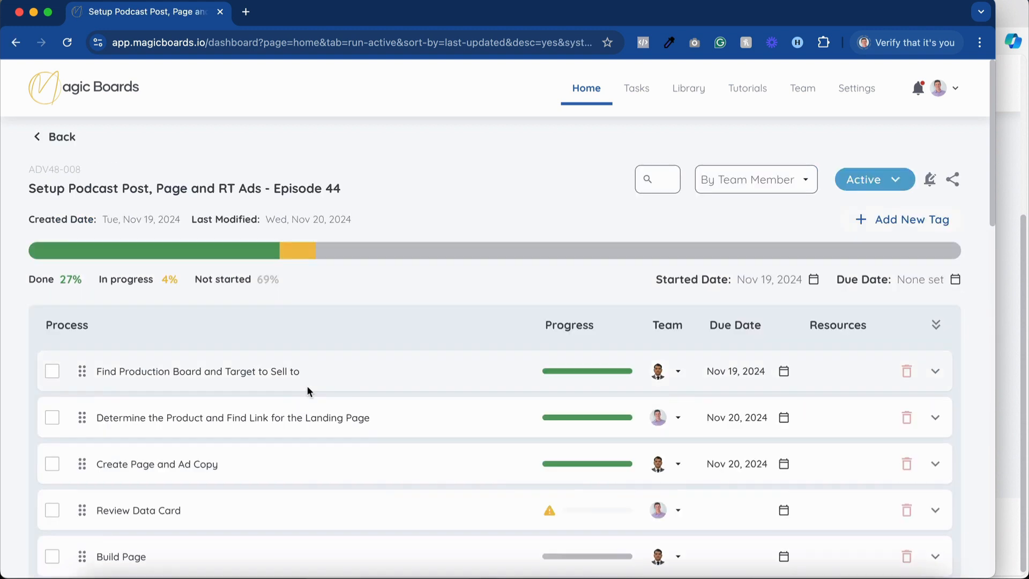
scroll(467, 360, down, 3)
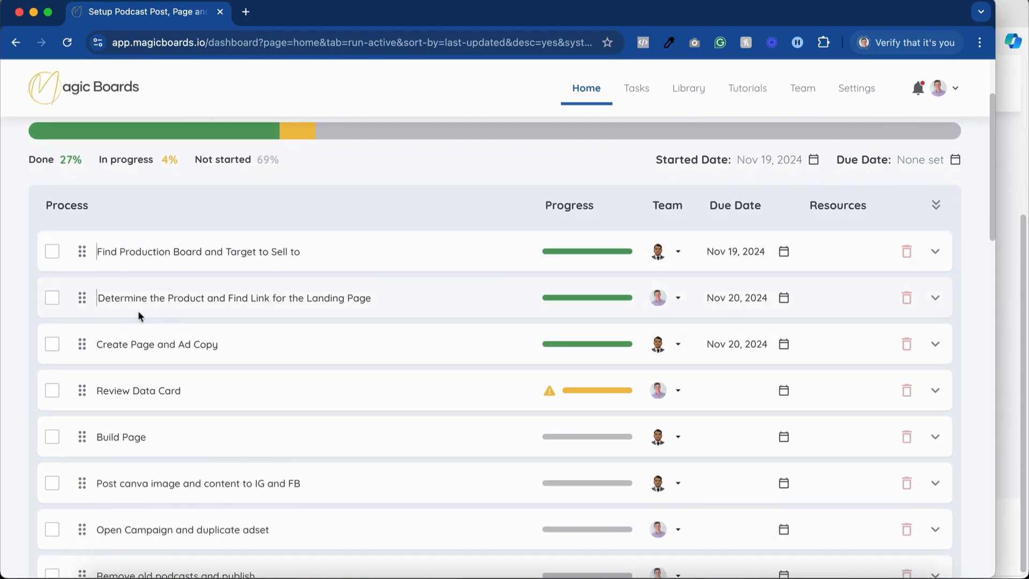
click(177, 306)
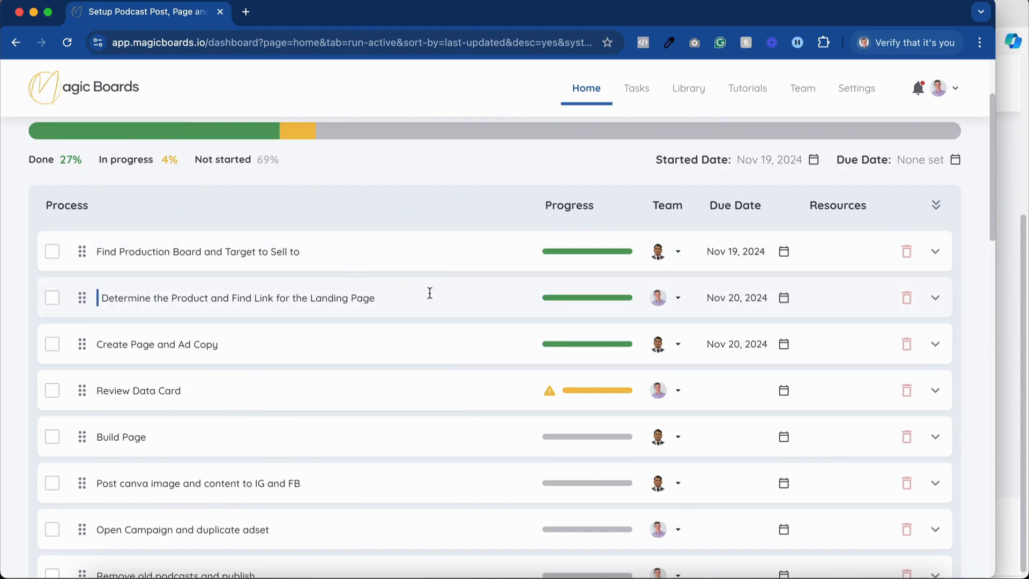
scroll(474, 293, down, 6)
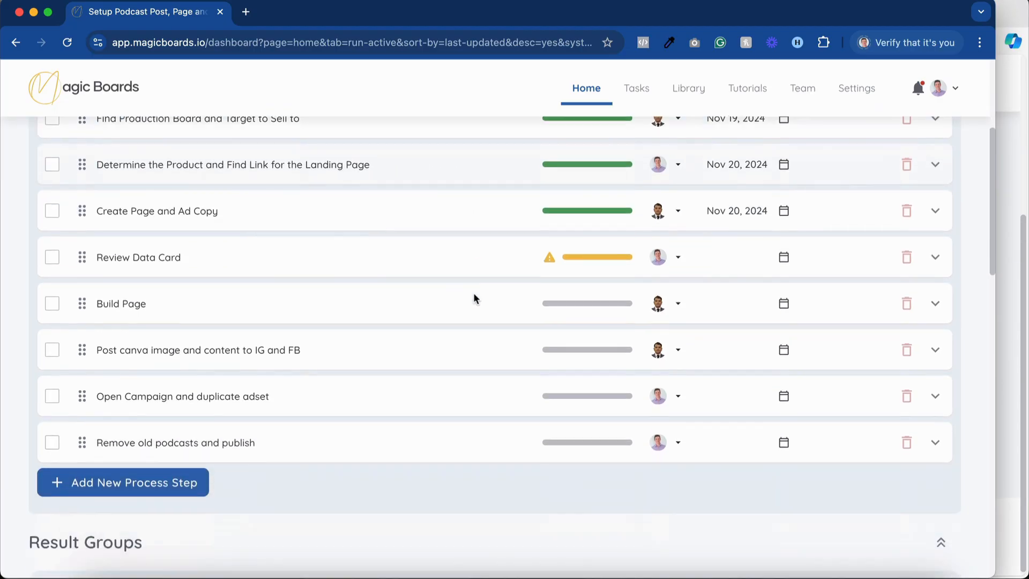
scroll(474, 298, down, 3)
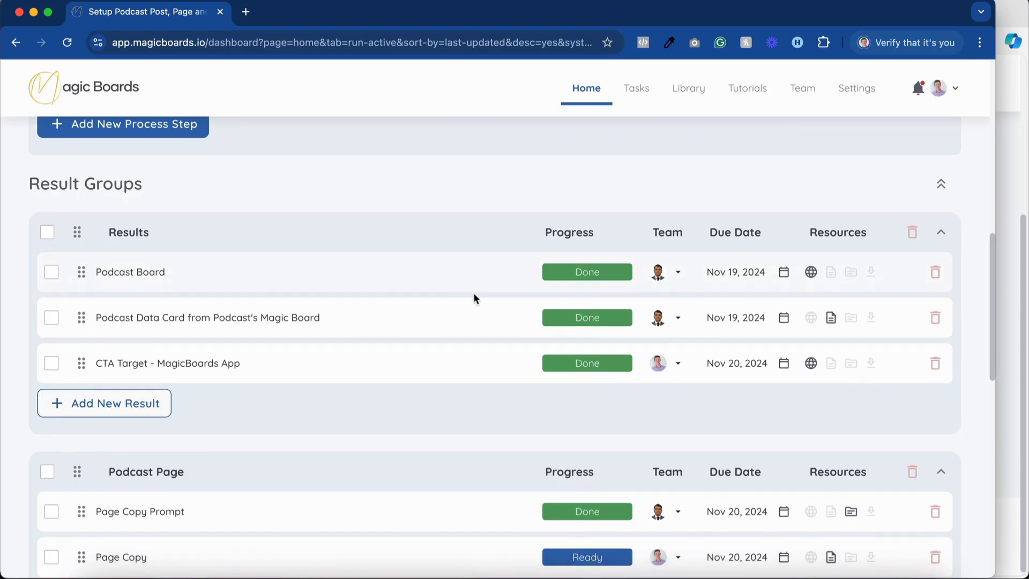
Read the note attached to the result Podcast Data Card from Podcast's Magic Board, and close it.
click(577, 321)
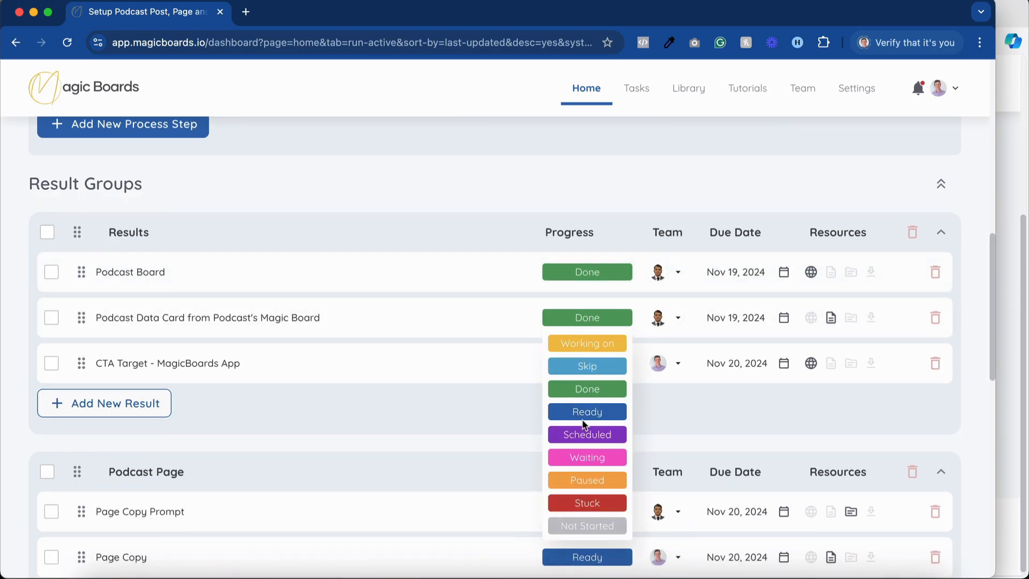
click(498, 380)
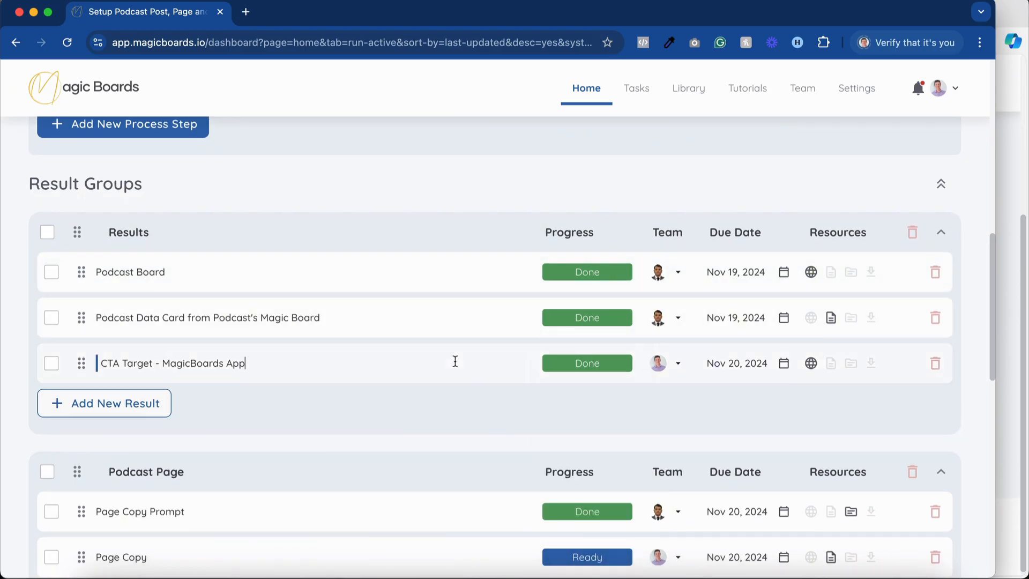
click(831, 320)
scroll(448, 268, down, 5)
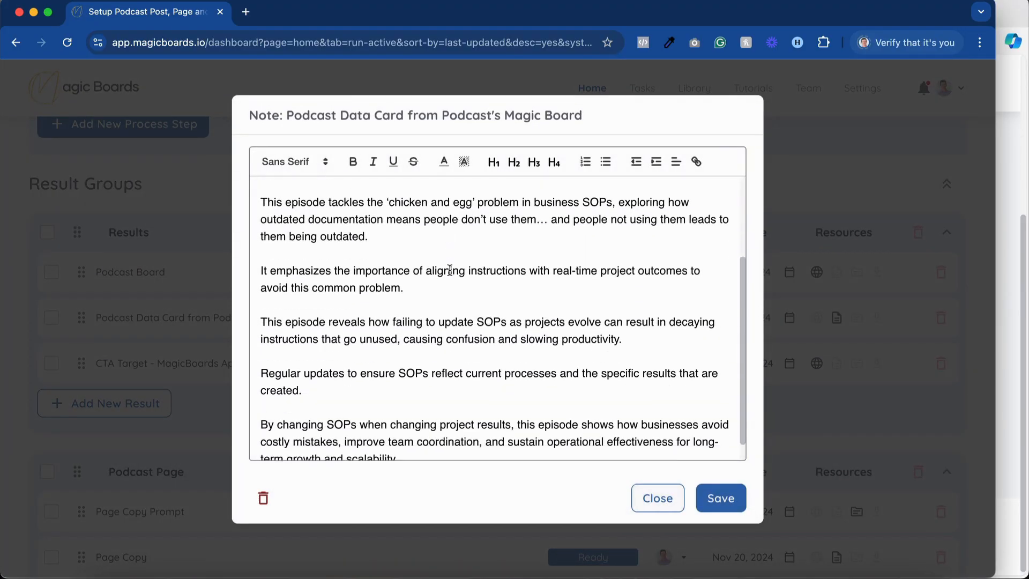
scroll(450, 271, up, 5)
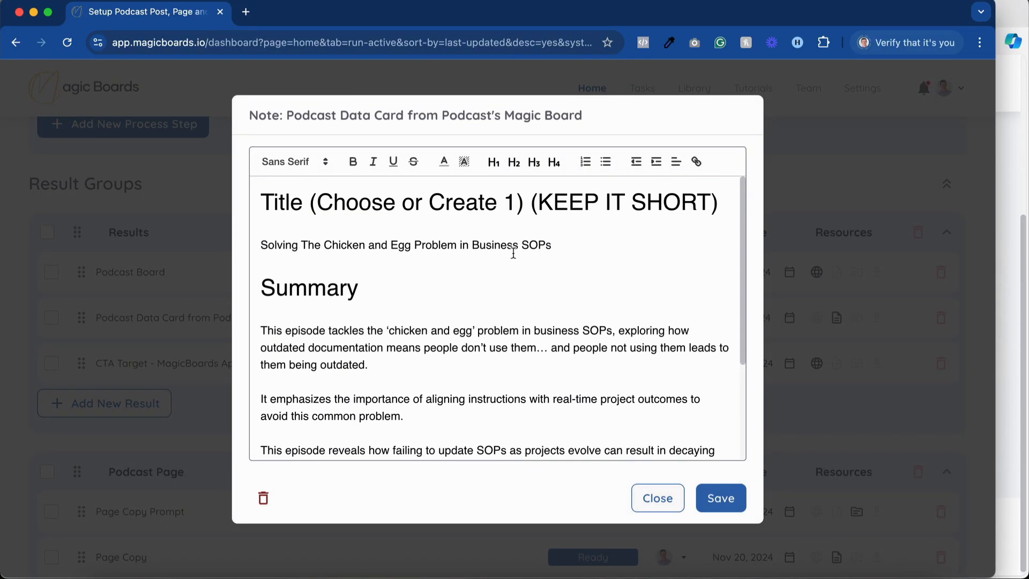
scroll(513, 253, down, 5)
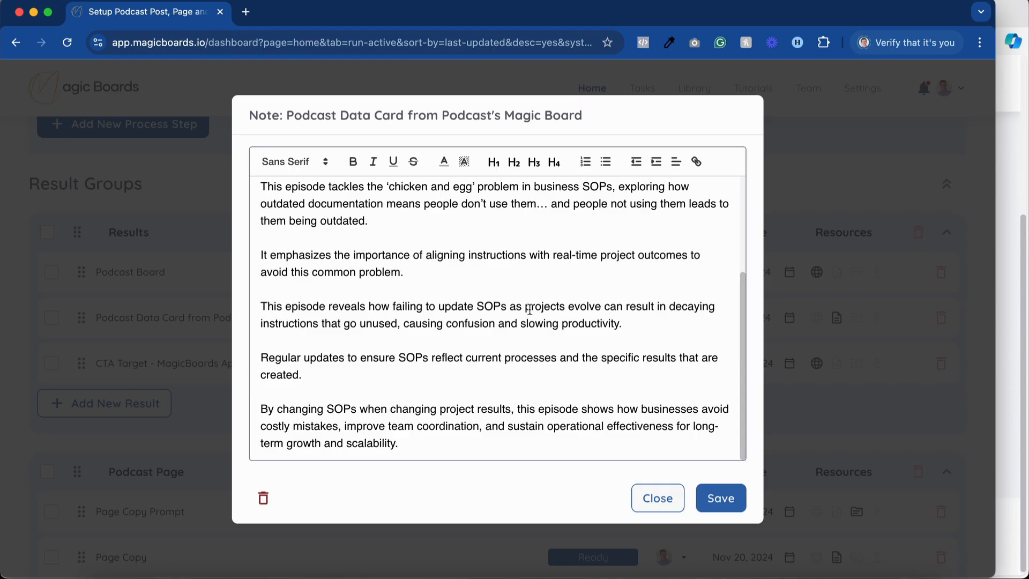
click(656, 495)
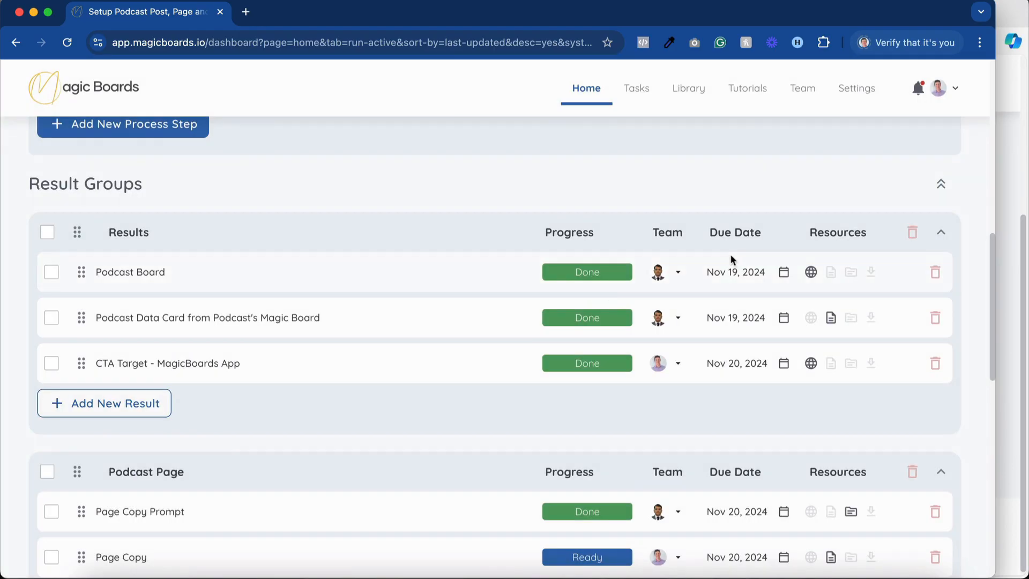
Check the URL resource of the result CTA Target - MagicBoards App, save it and close it.
click(811, 363)
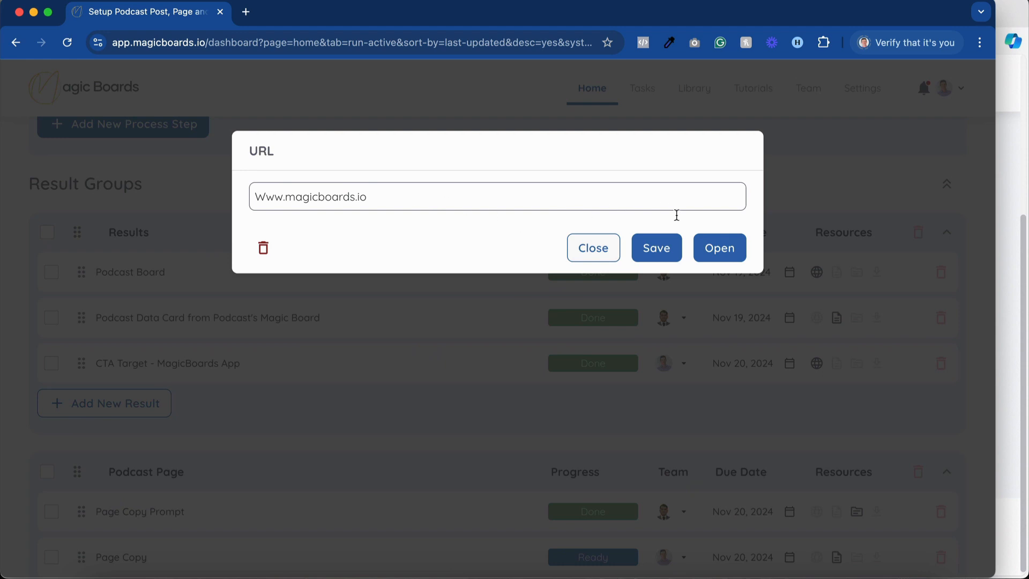
click(653, 251)
click(589, 251)
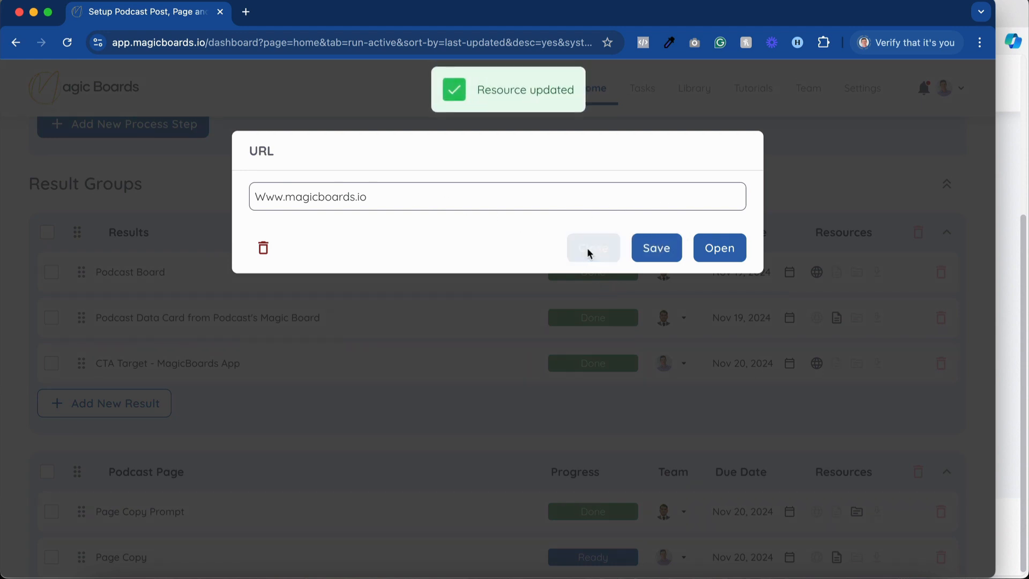
Expand the process Create Page and Ad Copy and read its prompt notes for Social Post Copy and Canva Words for Editing.
scroll(527, 387, up, 4)
scroll(526, 388, up, 4)
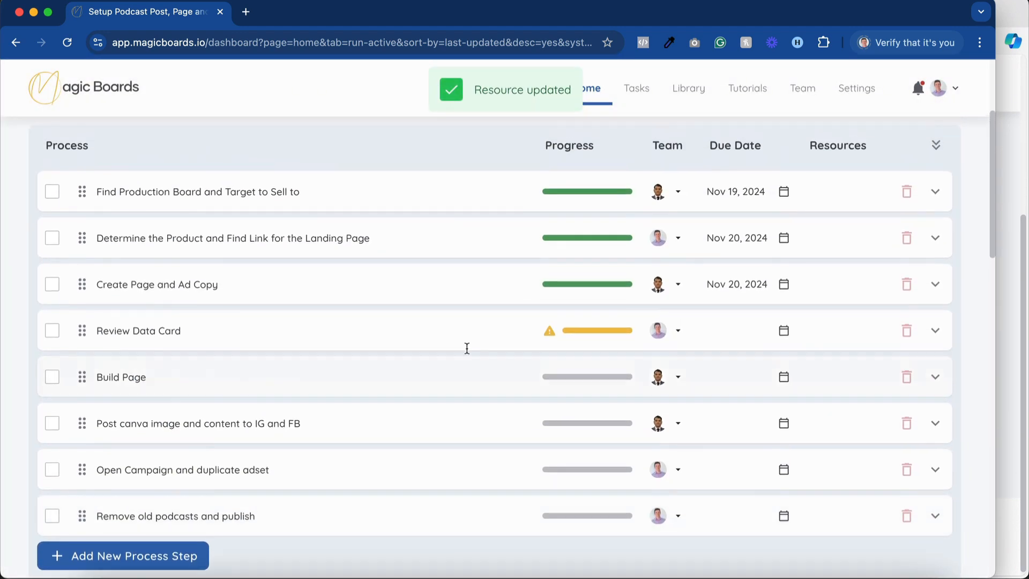
click(574, 289)
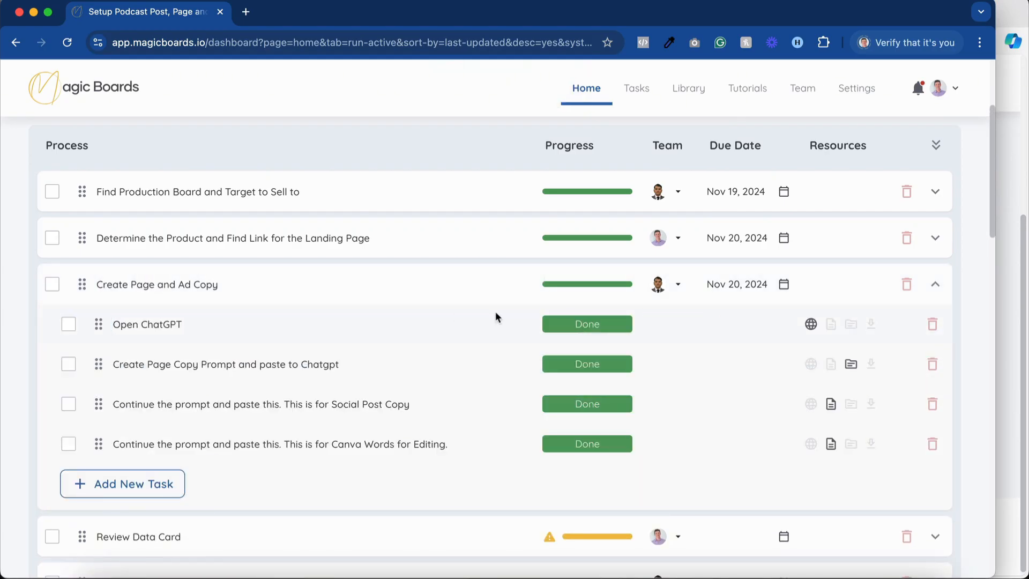
click(850, 364)
click(832, 405)
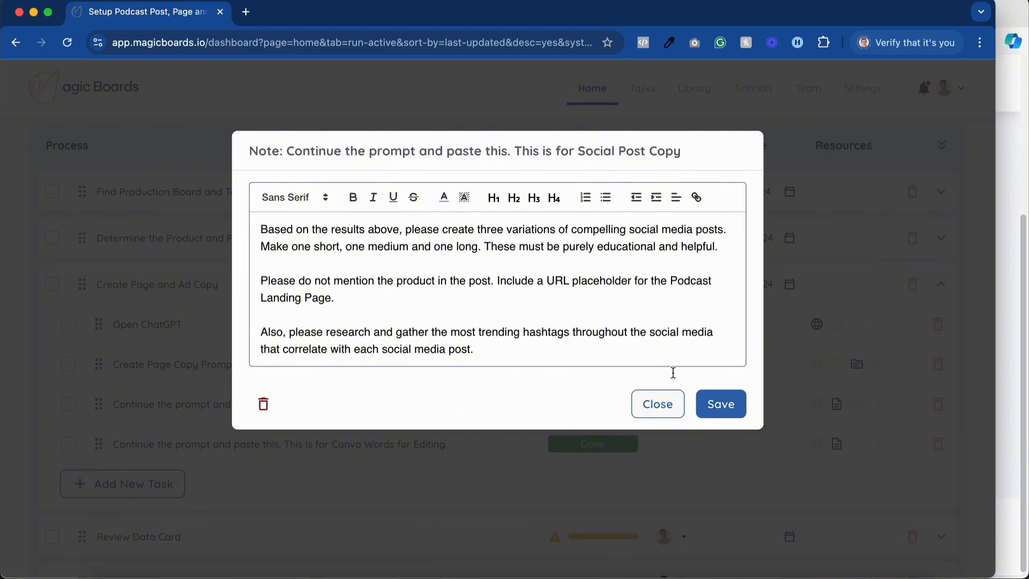
click(673, 407)
click(832, 447)
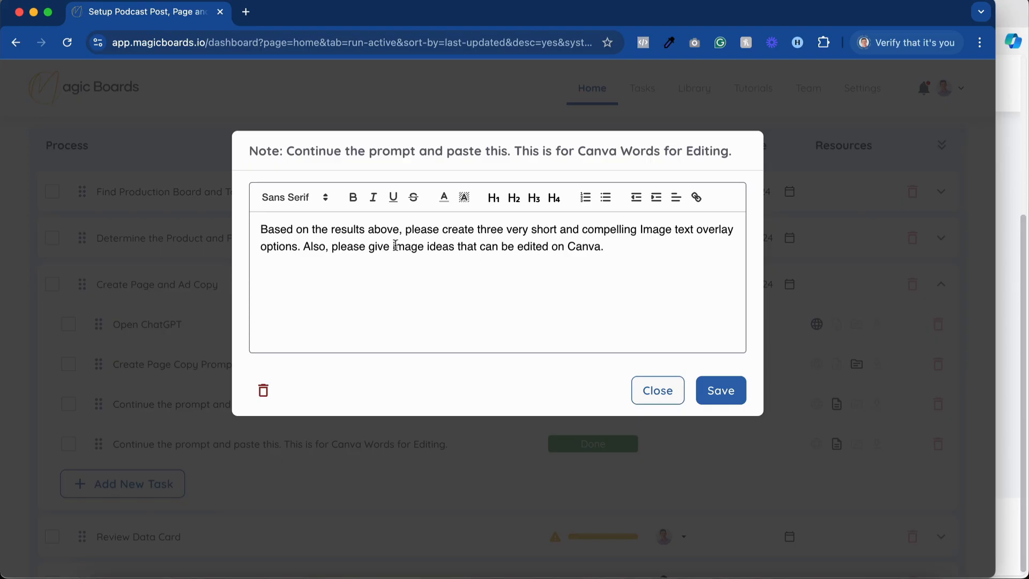
click(667, 387)
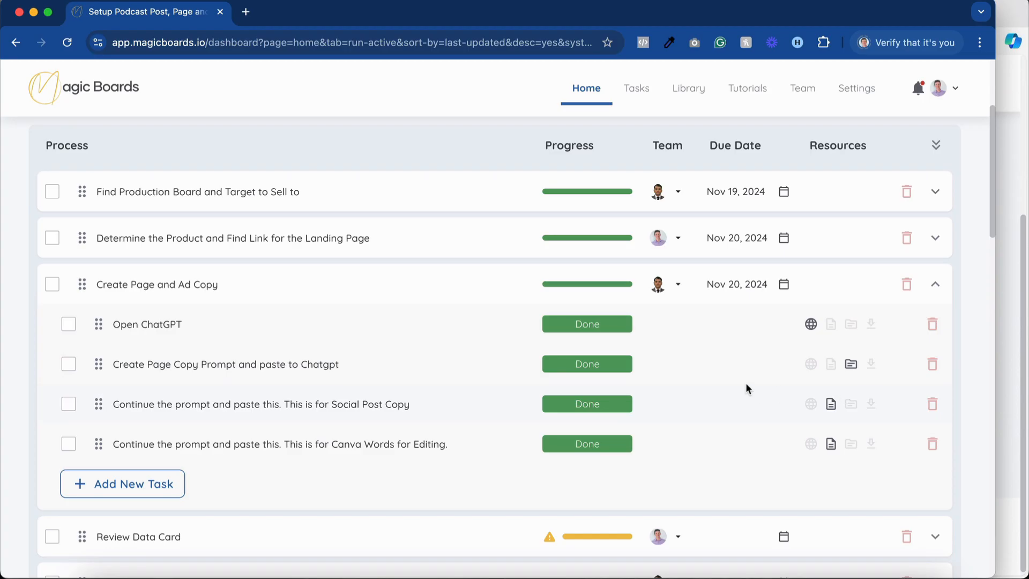
Open the Page Copy note in the Podcast Page group and delete the Headline 3 and Headline 2 lines.
scroll(745, 383, down, 8)
scroll(747, 386, down, 8)
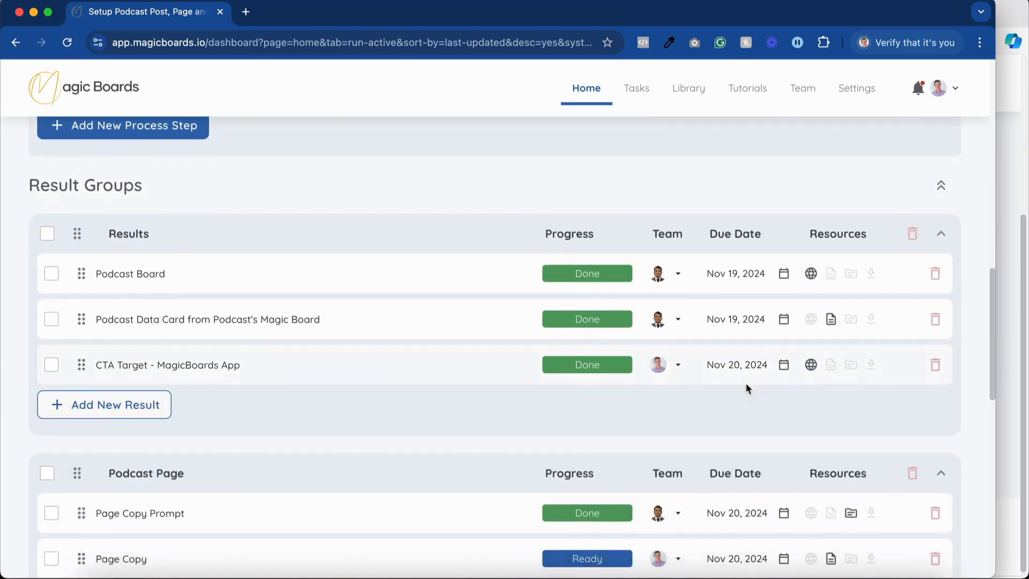
scroll(748, 387, down, 1)
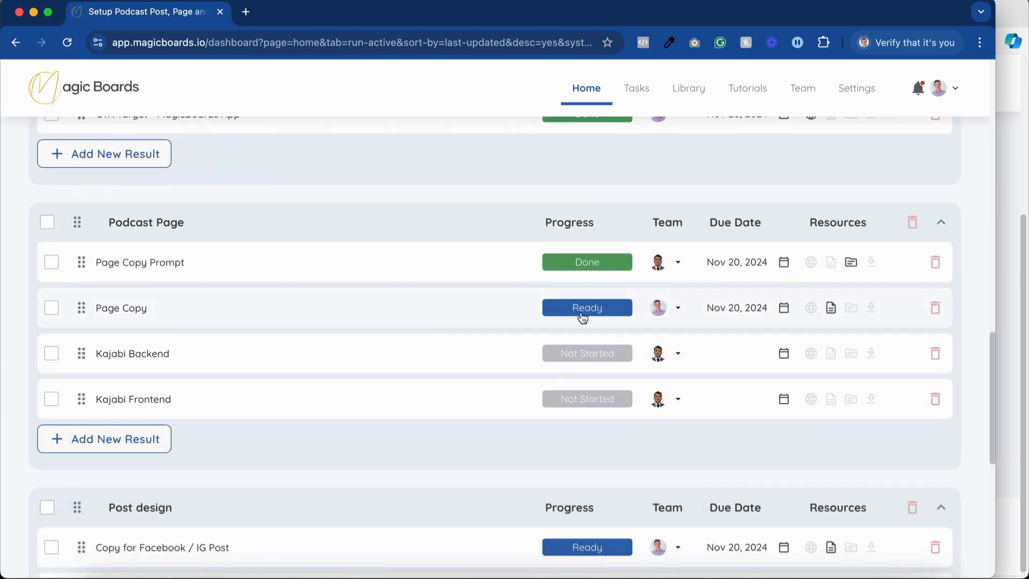
click(831, 307)
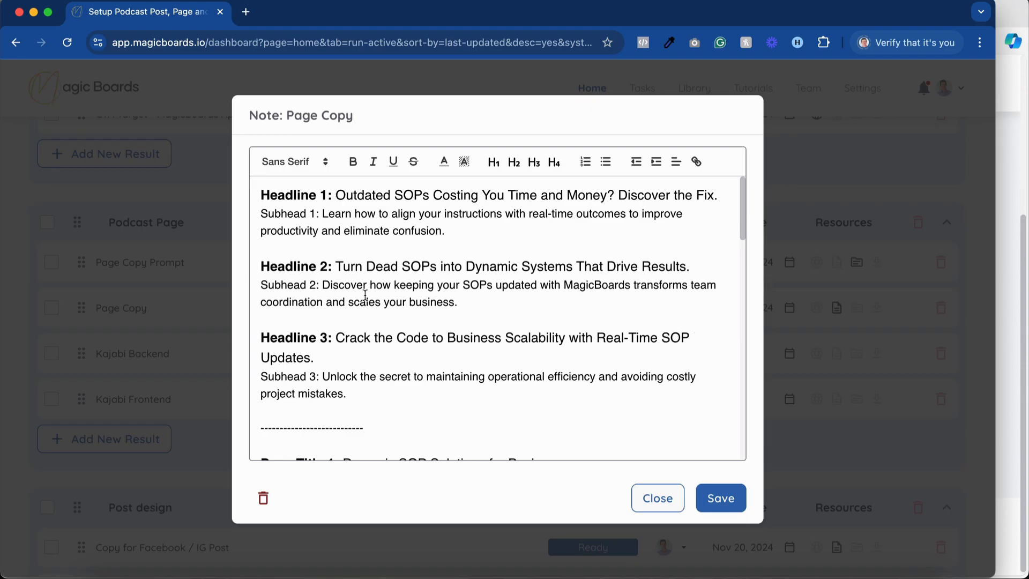
click(330, 356)
shift+click(261, 338)
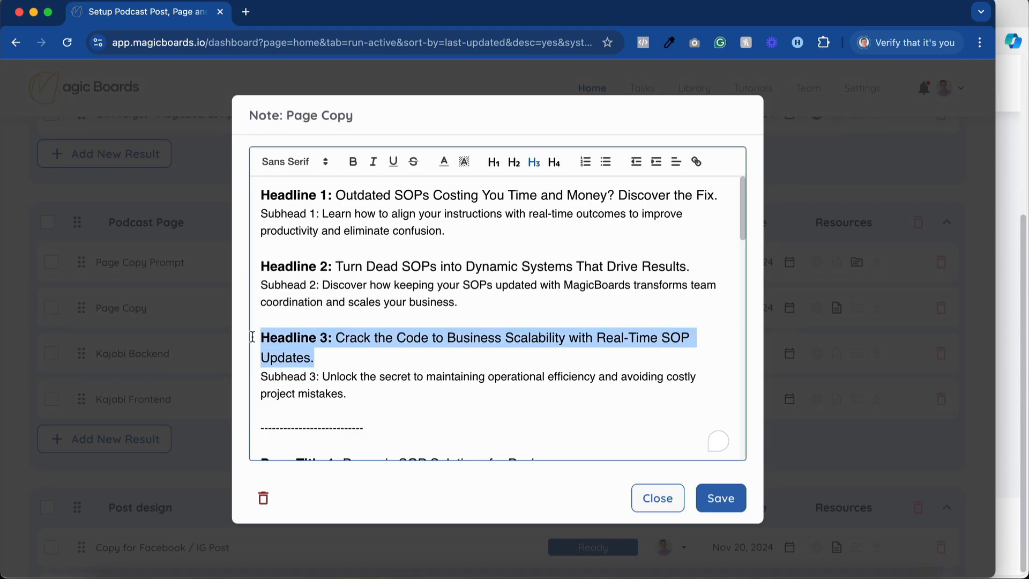
key(BackSpace)
drag(706, 269, 225, 268)
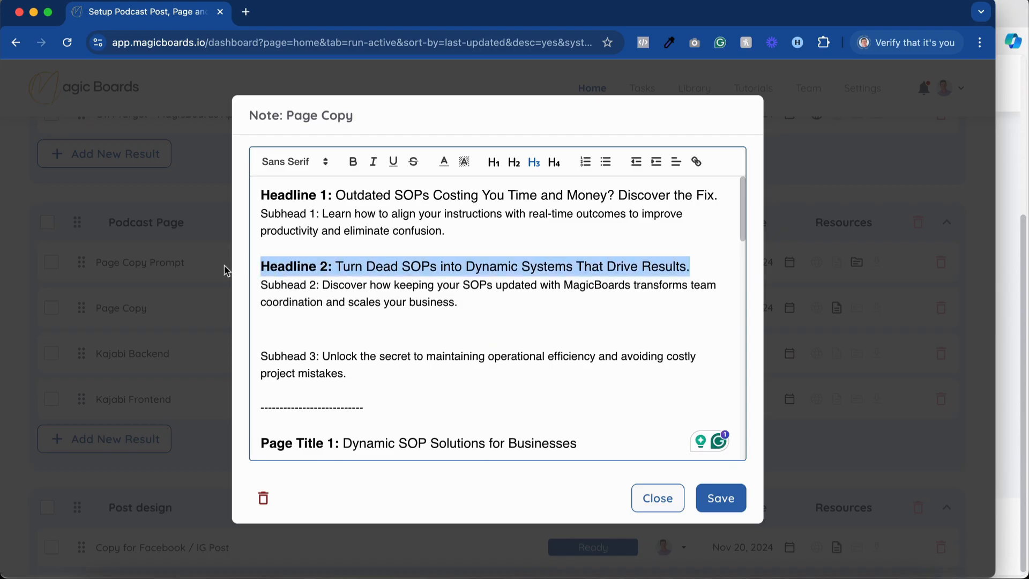
key(BackSpace)
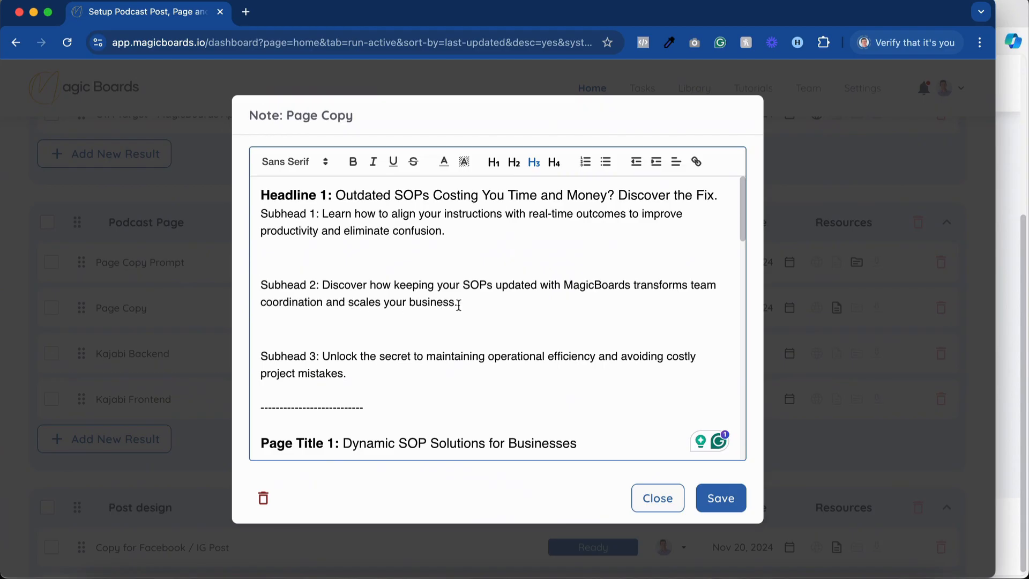
Delete Subhead 2, Subhead 3 and the leftover blank lines from the Page Copy note.
drag(459, 305, 260, 284)
key(BackSpace)
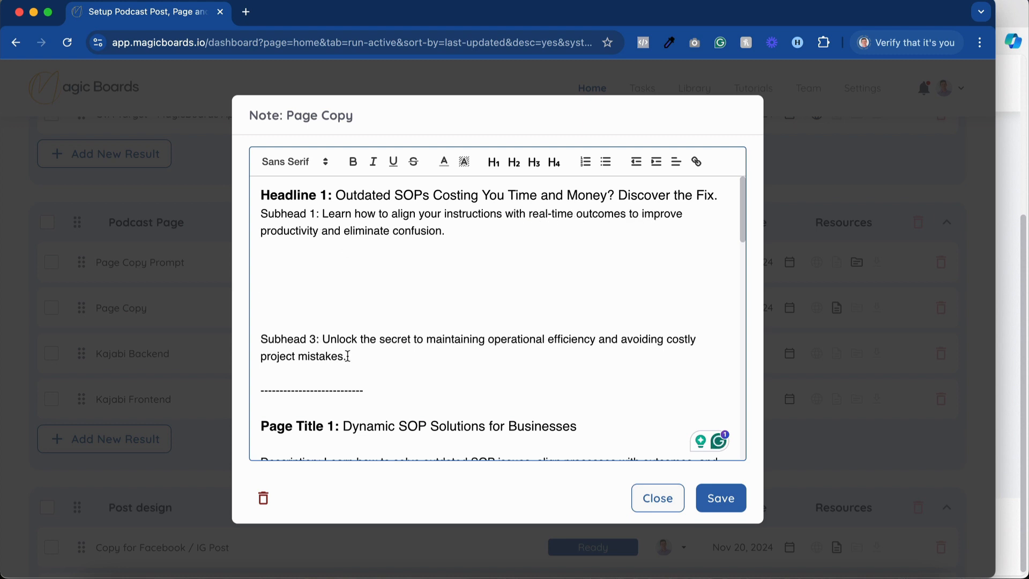
drag(354, 360, 259, 305)
key(BackSpace)
key(BackSpace)
key(BackSpace)
key(BackSpace)
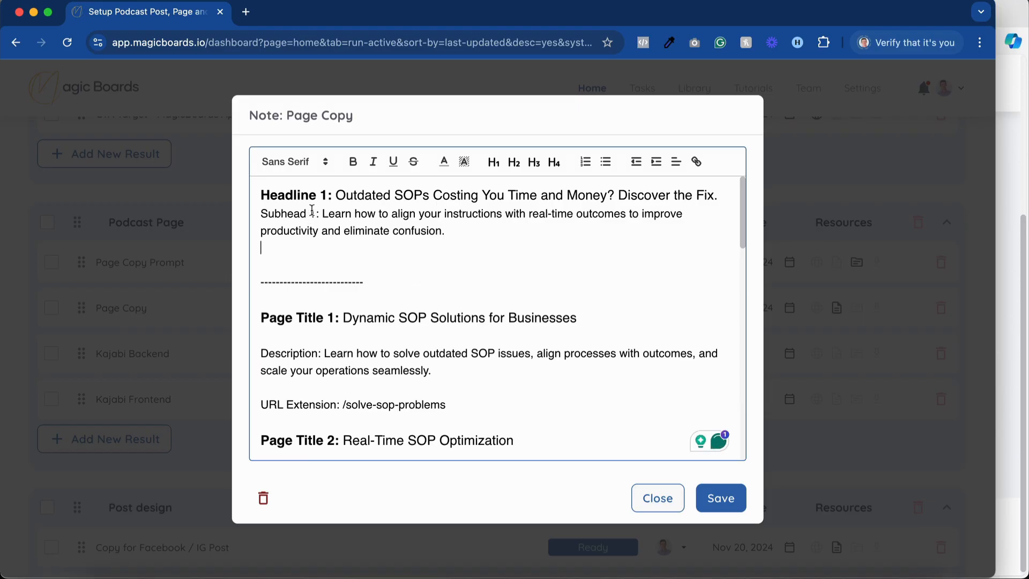
Review the three page title options with their descriptions and URL extensions in the Page Copy note.
scroll(370, 260, down, 2)
scroll(370, 261, down, 10)
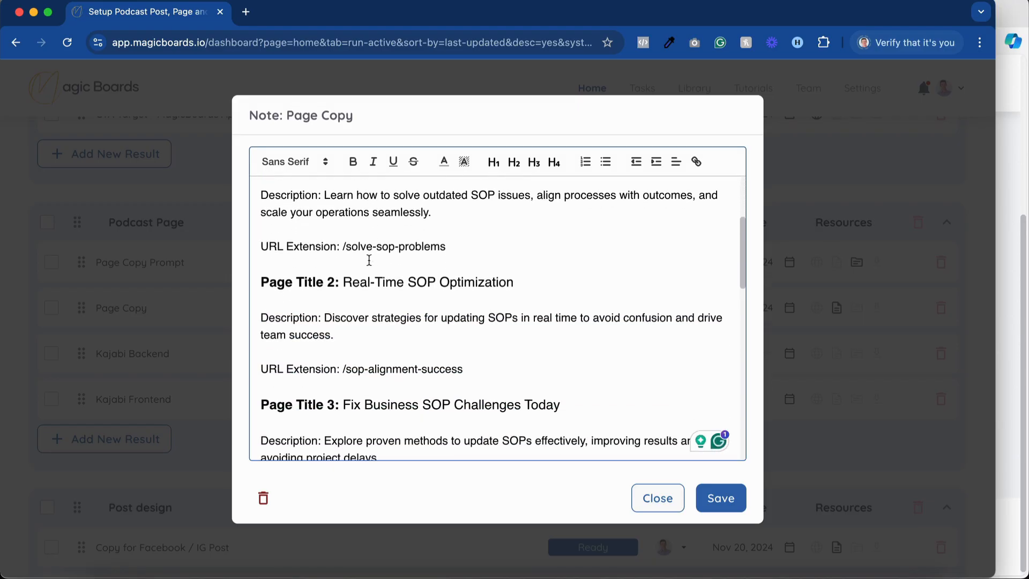
scroll(369, 261, up, 5)
scroll(369, 261, up, 4)
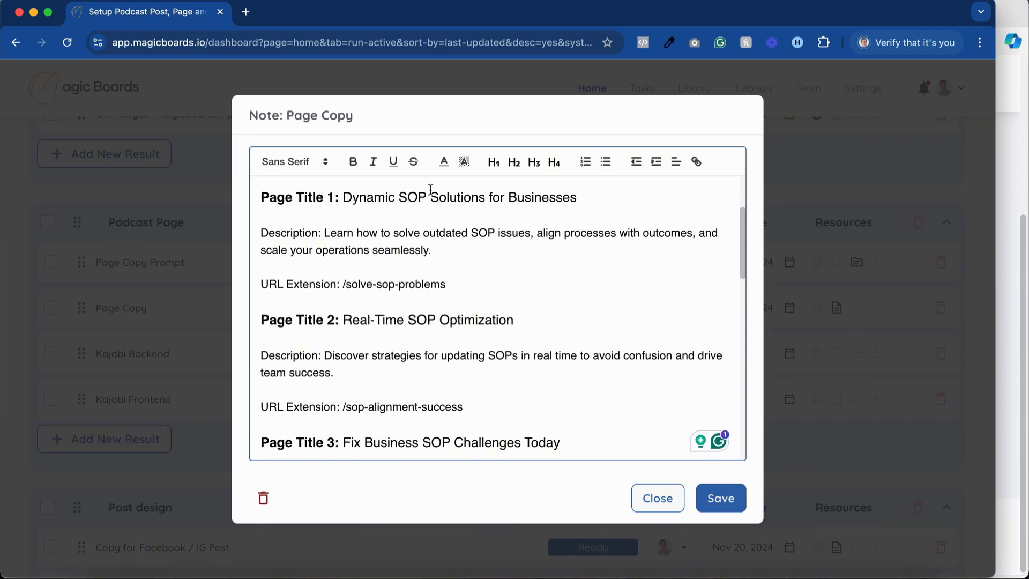
scroll(479, 289, down, 1)
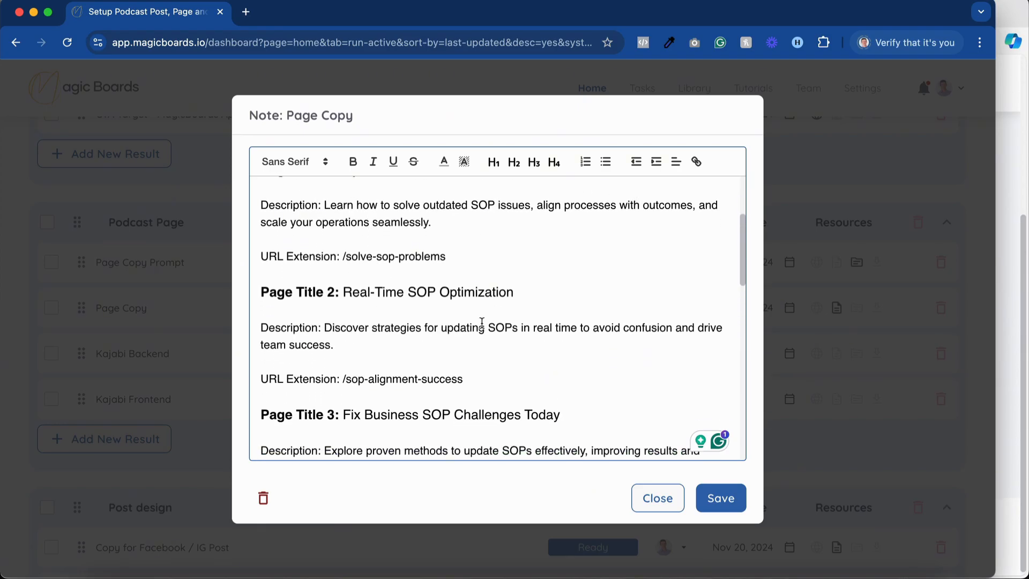
scroll(405, 401, down, 1)
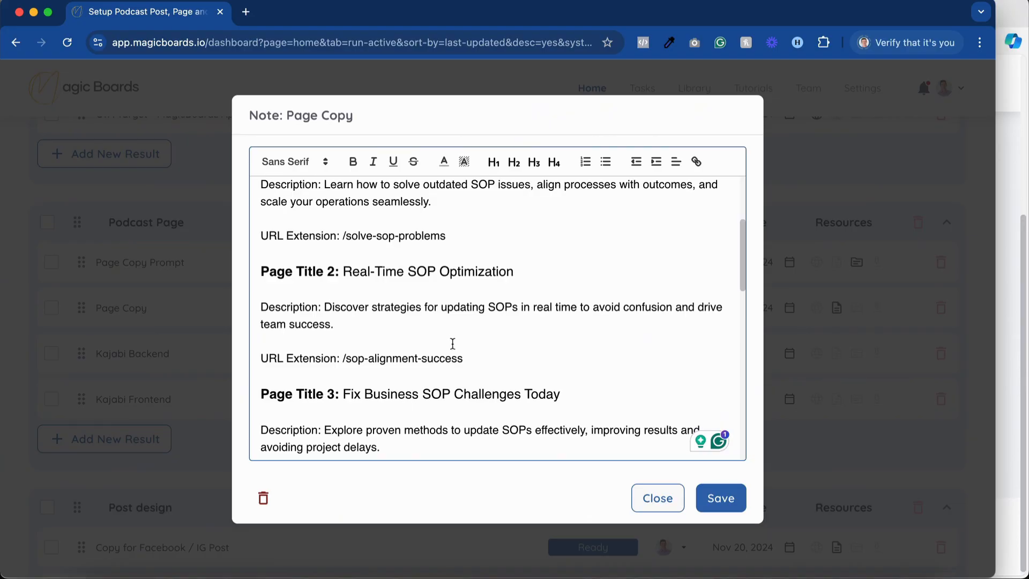
scroll(434, 333, down, 4)
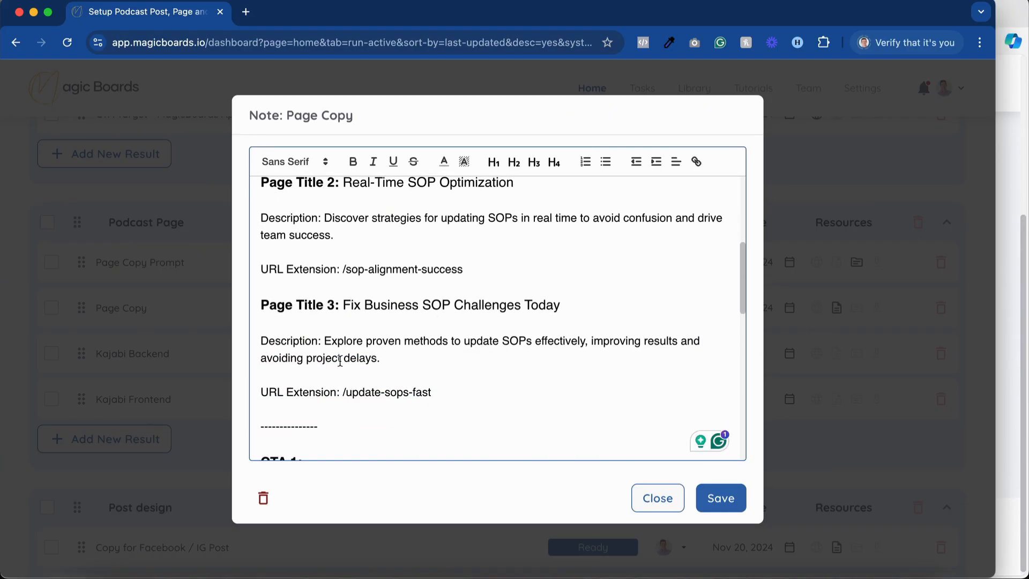
scroll(443, 395, up, 1)
scroll(443, 395, up, 2)
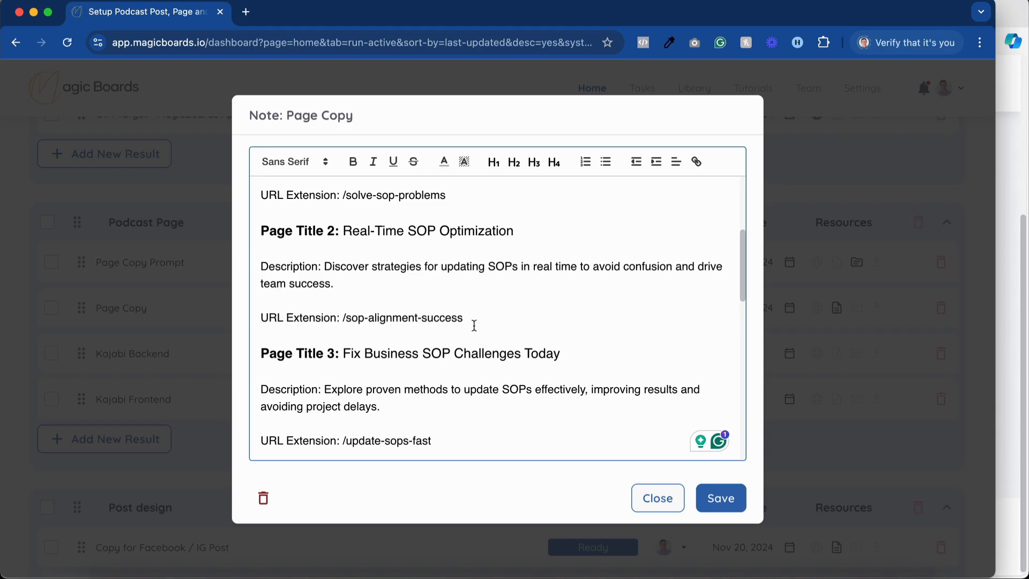
Delete the URL Extension lines under Page Title 2 and Page Title 1 in the Page Copy note.
drag(474, 325, 218, 313)
key(BackSpace)
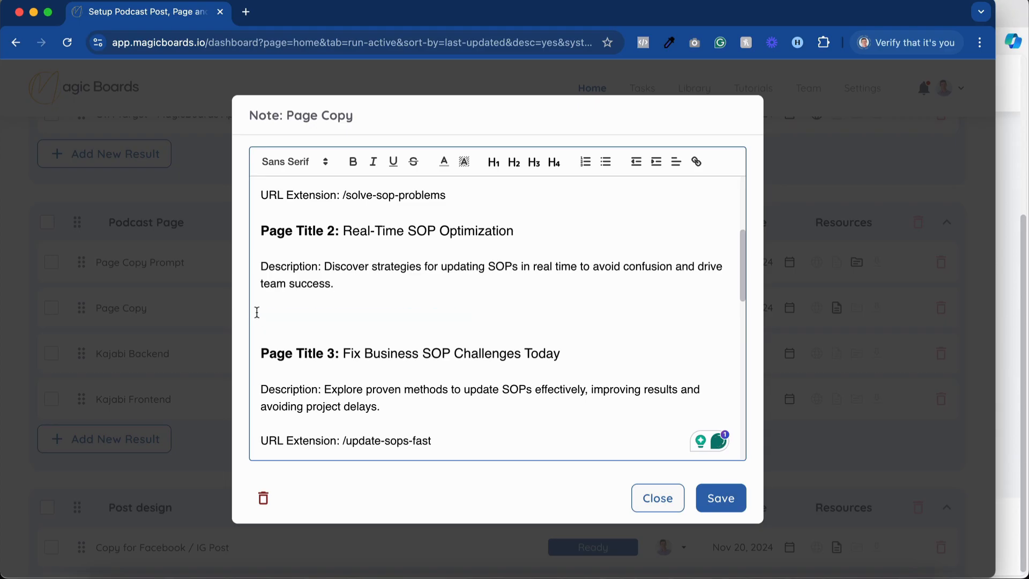
scroll(257, 312, up, 2)
drag(447, 239, 248, 237)
key(BackSpace)
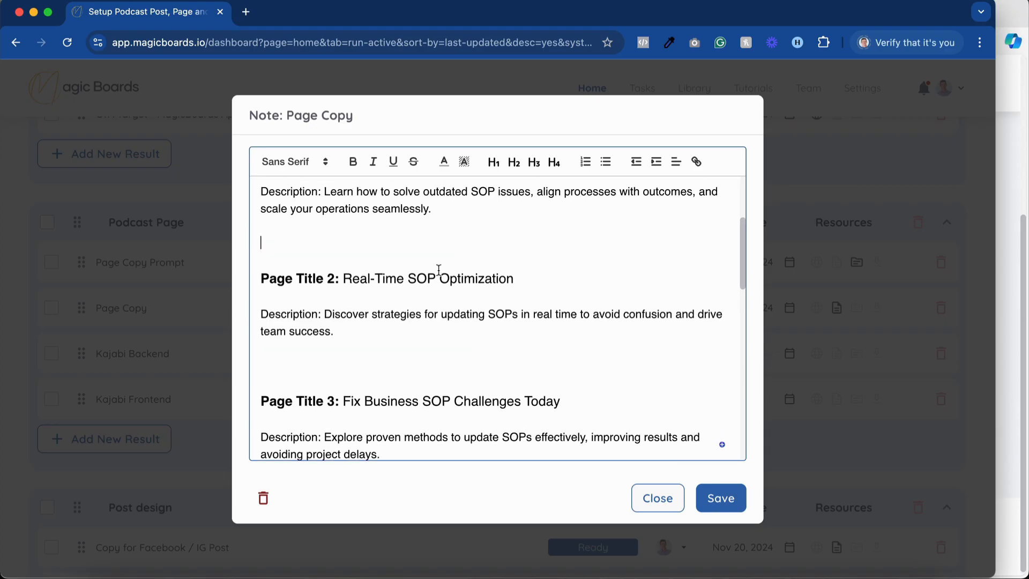
Delete the Page Title 2 and Page Title 1 heading lines from the Page Copy note.
drag(531, 283, 259, 277)
key(BackSpace)
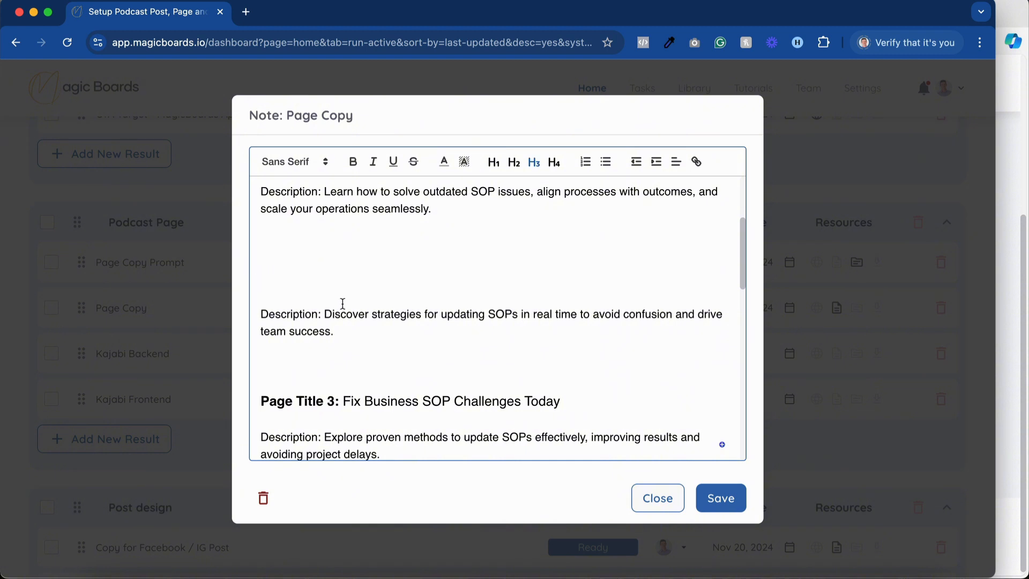
scroll(512, 276, up, 3)
drag(601, 245, 220, 247)
key(BackSpace)
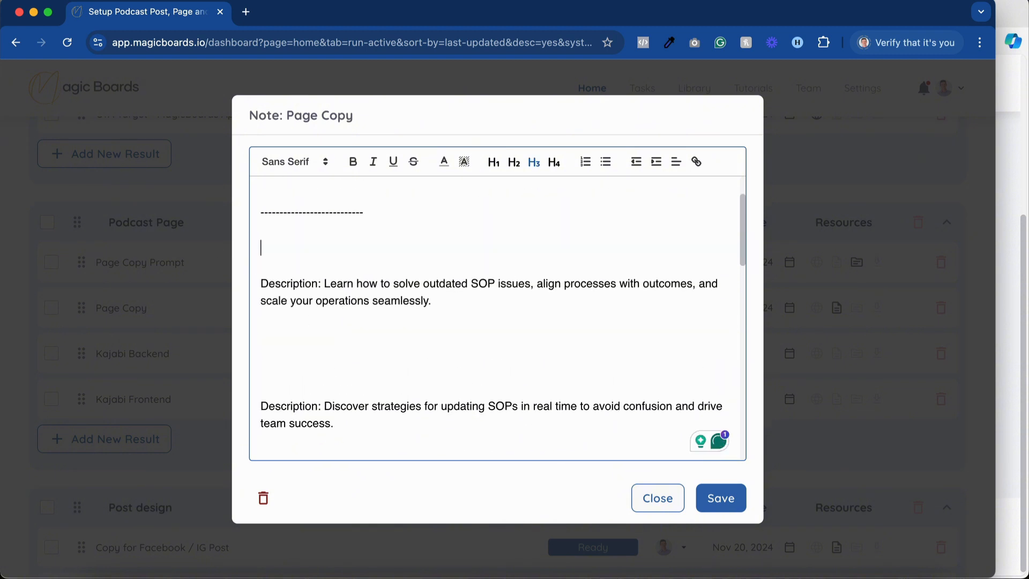
Move the description "Discover strategies for updating SOPs in real time to avoid confusion and drive team success." under Page Title 3, replacing its description.
scroll(303, 384, down, 4)
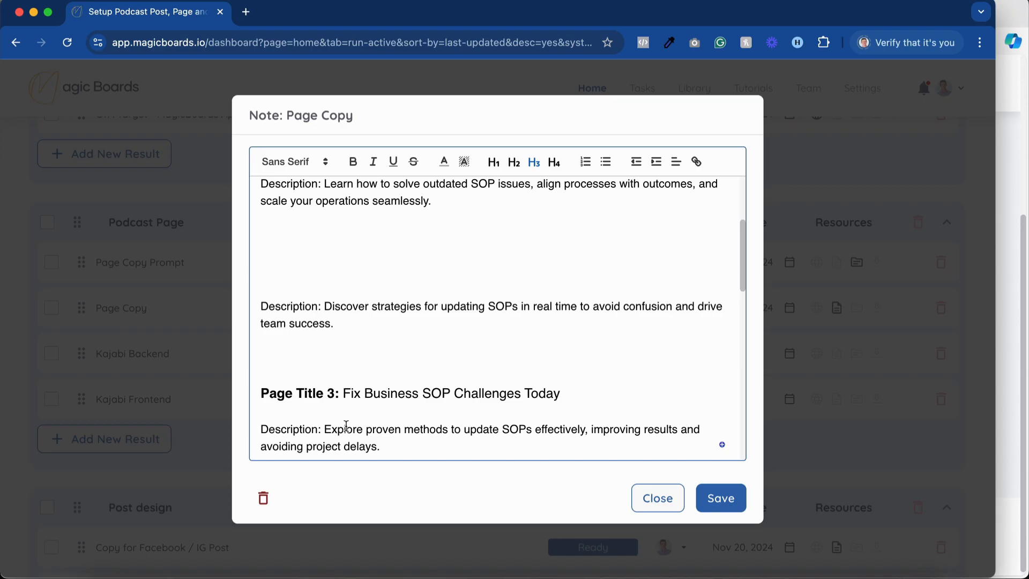
scroll(600, 432, down, 1)
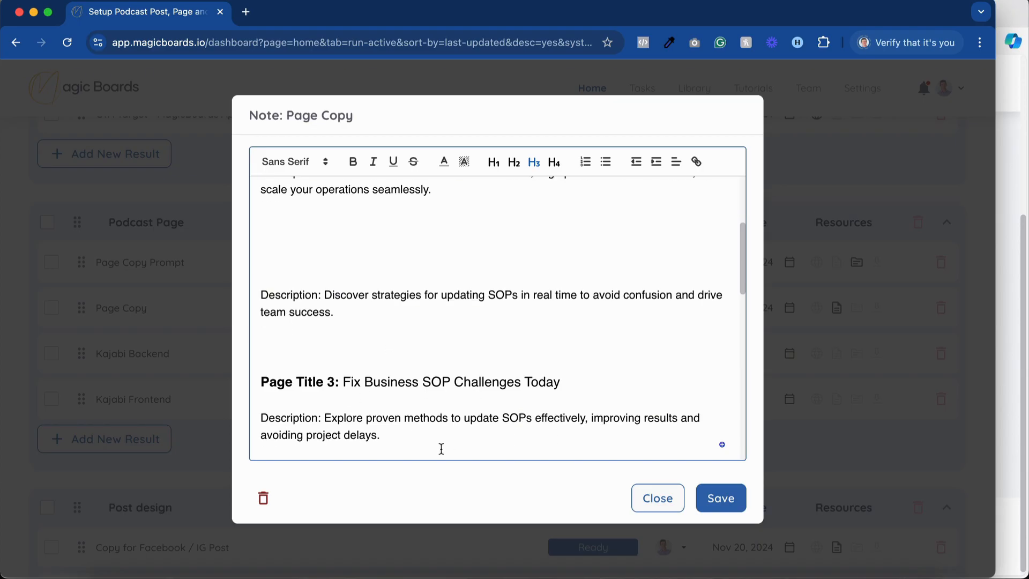
scroll(441, 449, up, 1)
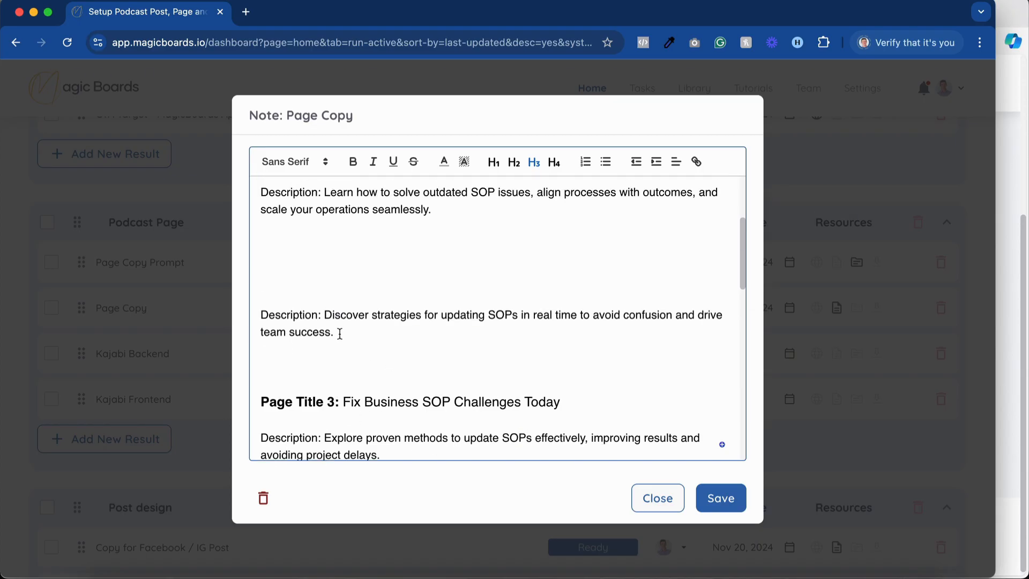
drag(341, 331, 322, 320)
key(super+c)
key(BackSpace)
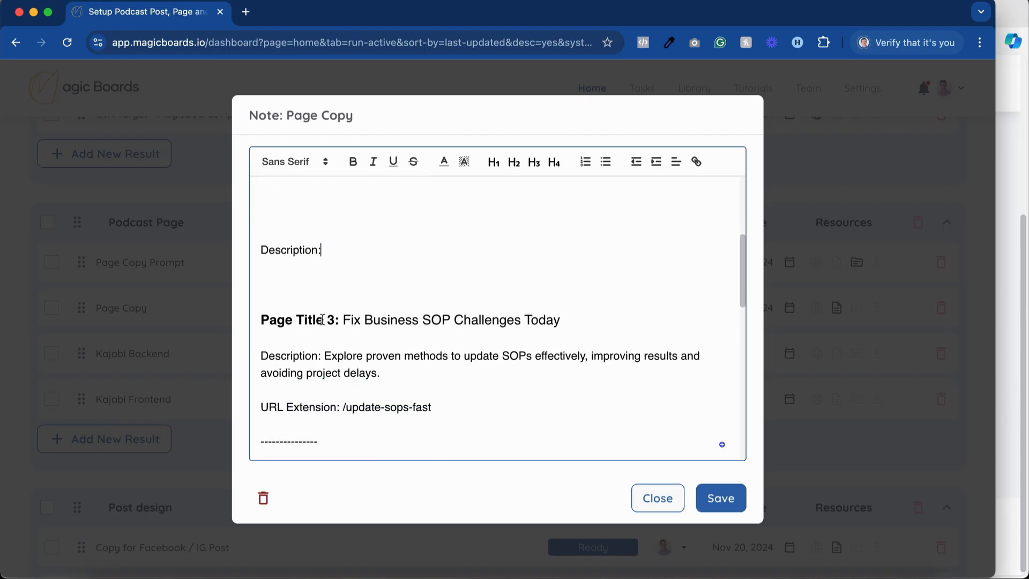
drag(381, 372, 239, 206)
key(super+v)
Delete the "Learn how to solve outdated SOP issues" description, the empty Description label and extra blank lines above Page Title 3.
scroll(335, 343, up, 3)
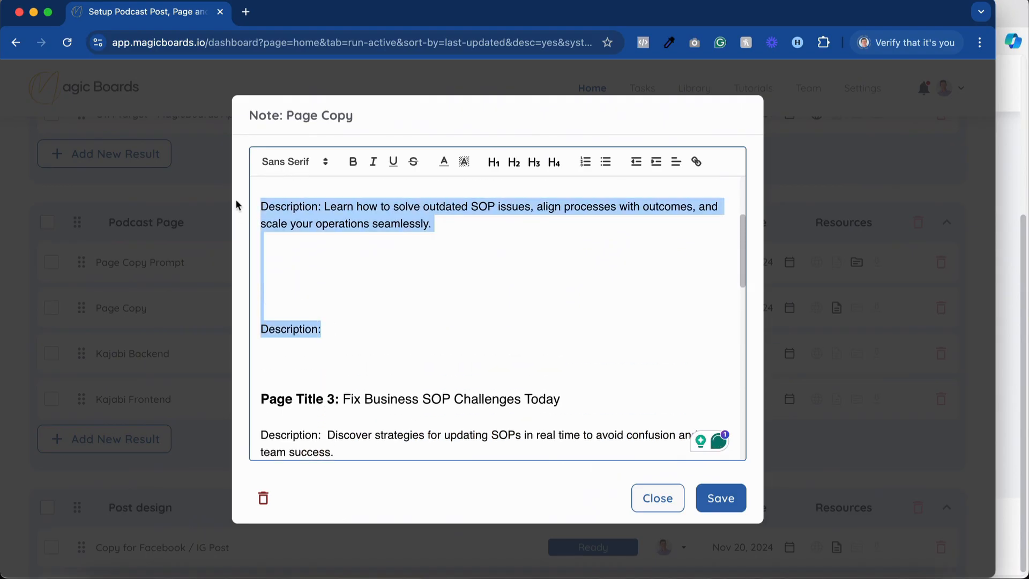
key(BackSpace)
scroll(273, 240, up, 2)
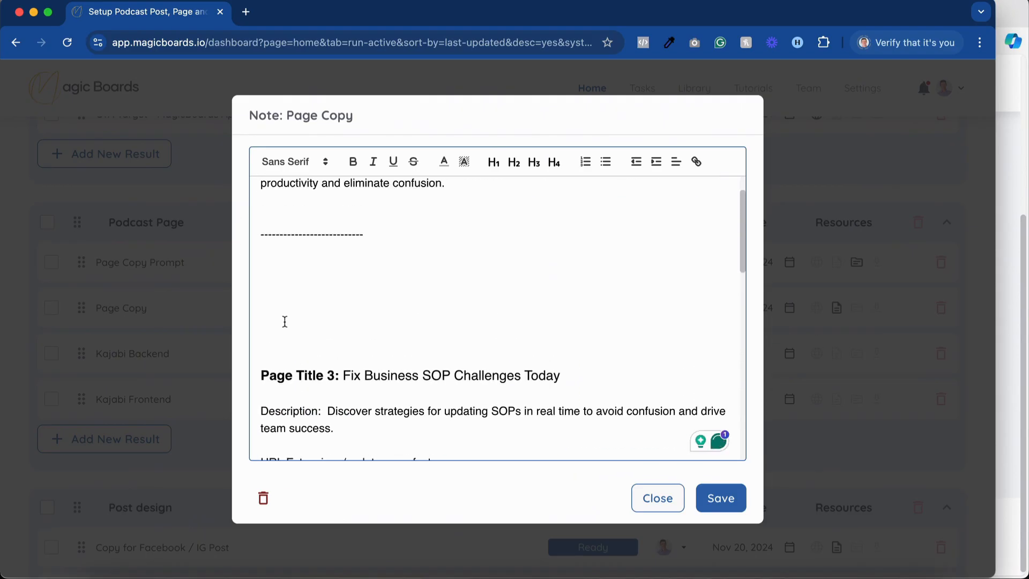
key(BackSpace)
key(BackSpace)
key(BackSpace)
key(BackSpace)
scroll(322, 331, up, 2)
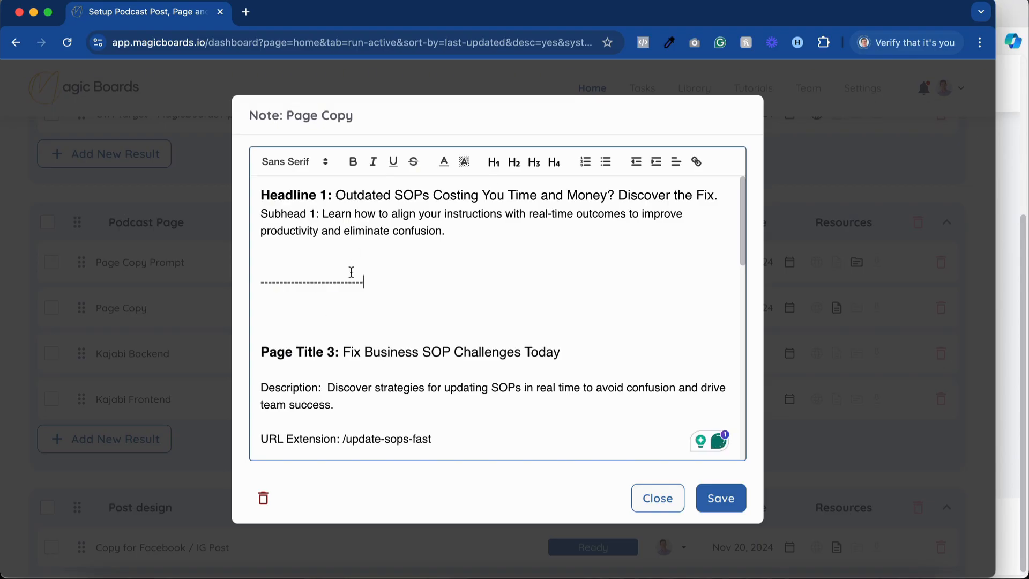
Review the remaining page title block and compare the headlines, product descriptions and button texts of CTA 1 and CTA 2.
scroll(416, 352, down, 2)
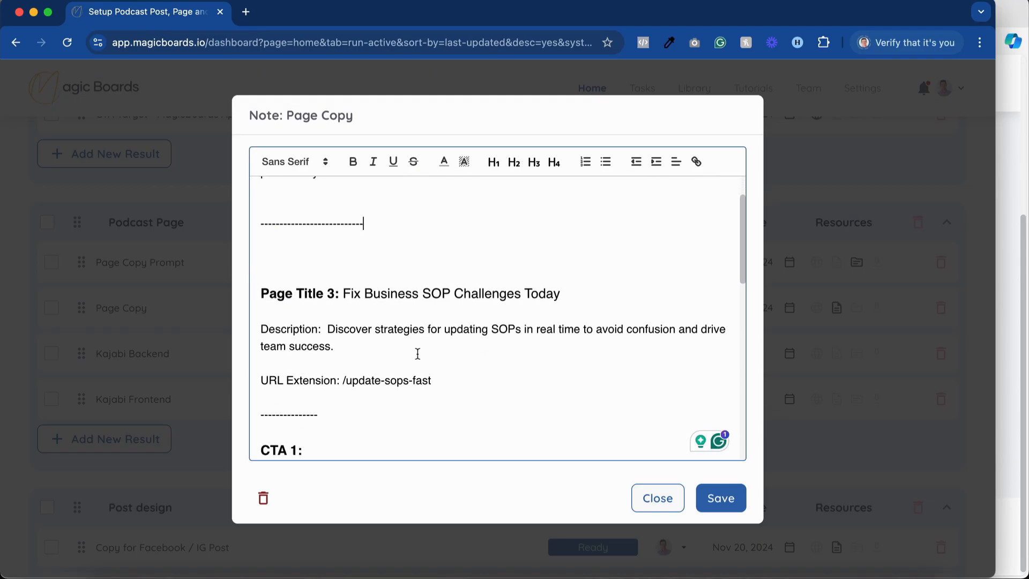
scroll(408, 350, down, 2)
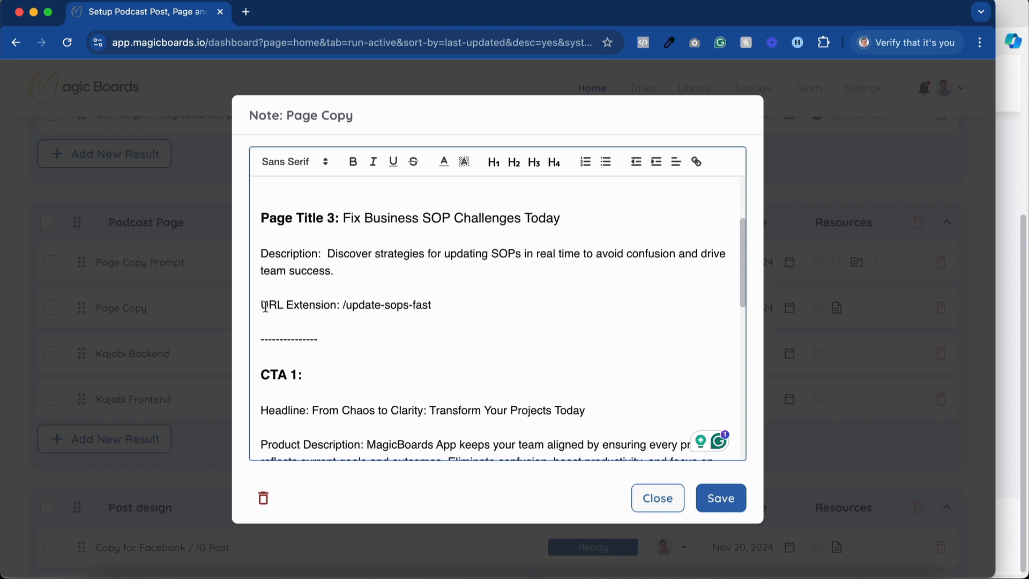
scroll(432, 299, down, 4)
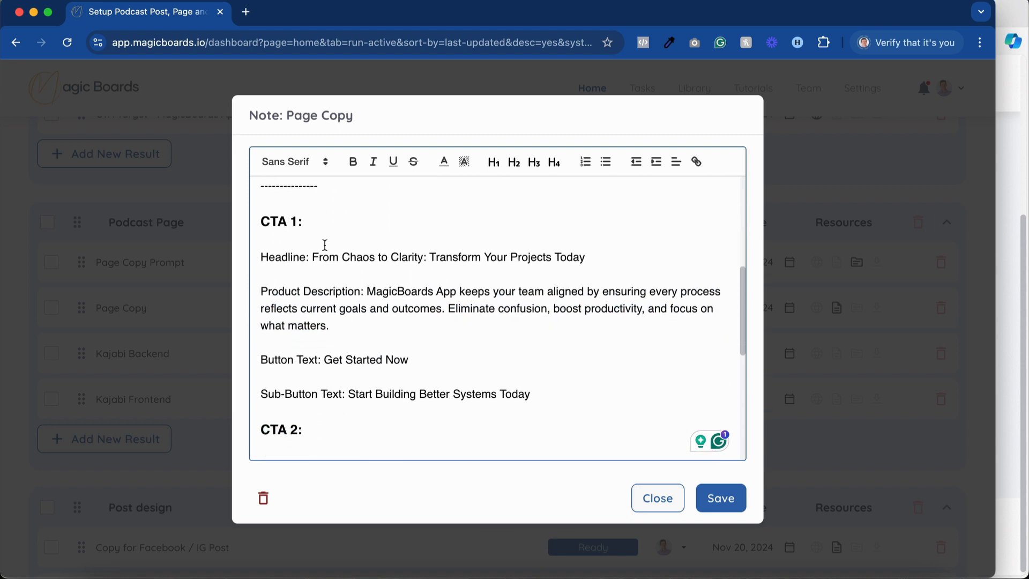
scroll(331, 253, down, 1)
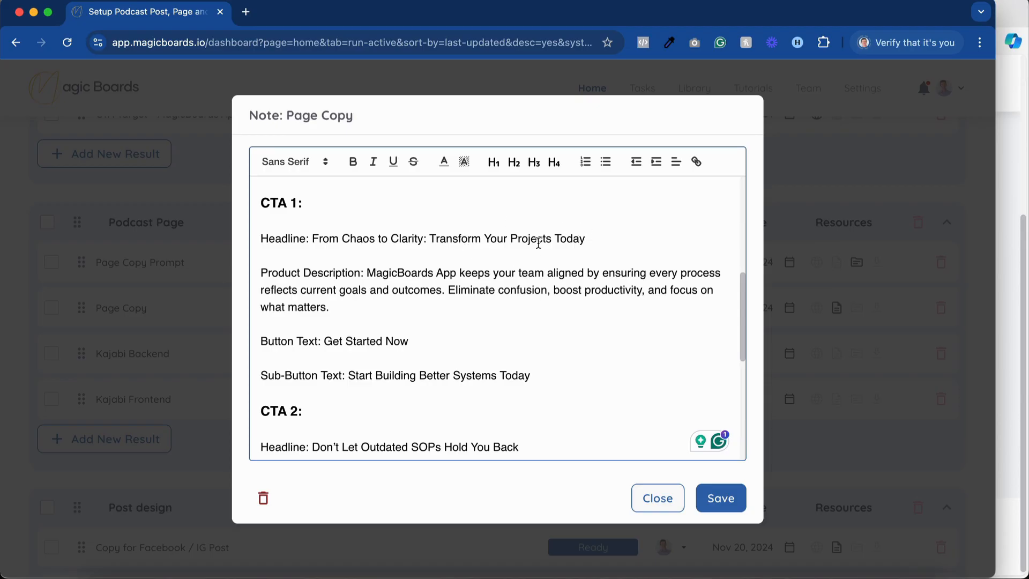
scroll(327, 289, down, 1)
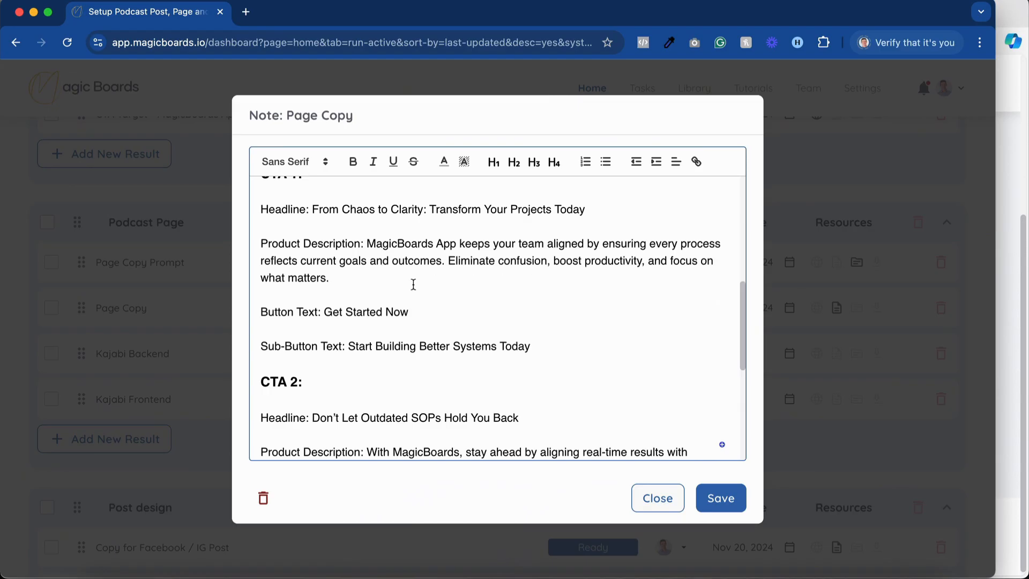
scroll(340, 319, down, 2)
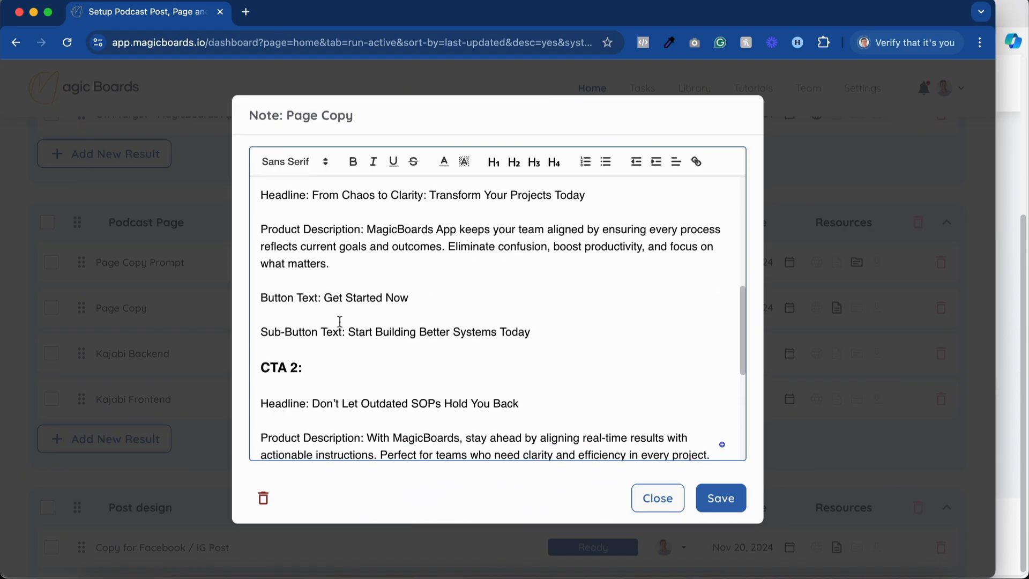
scroll(483, 325, down, 2)
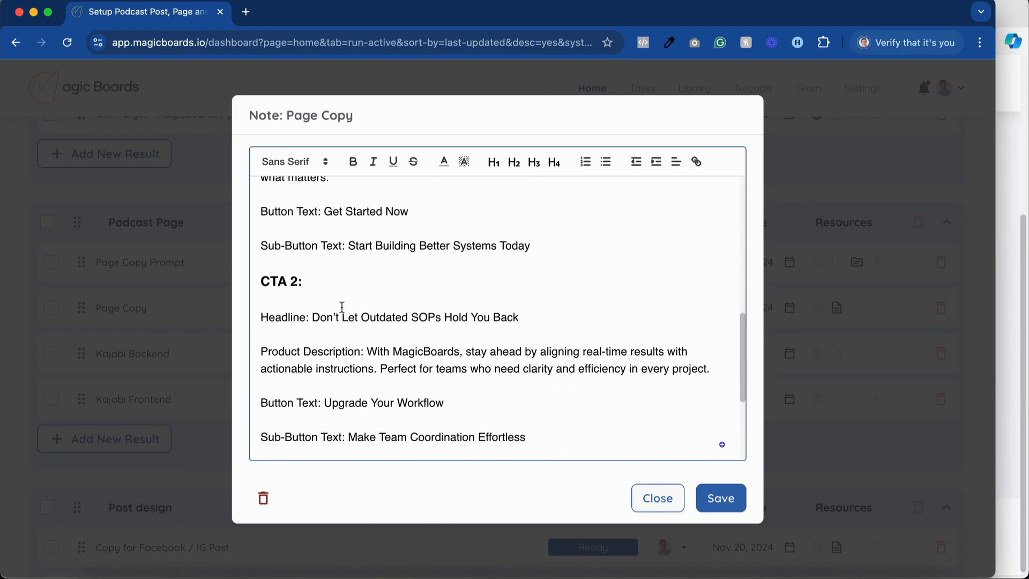
scroll(342, 307, down, 1)
scroll(333, 306, down, 1)
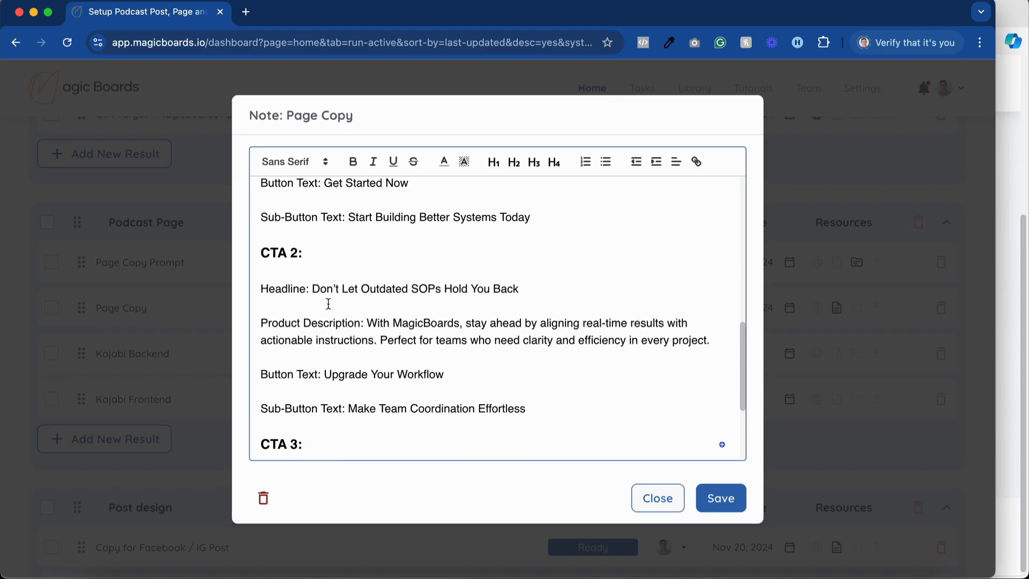
scroll(328, 304, up, 6)
scroll(328, 303, down, 5)
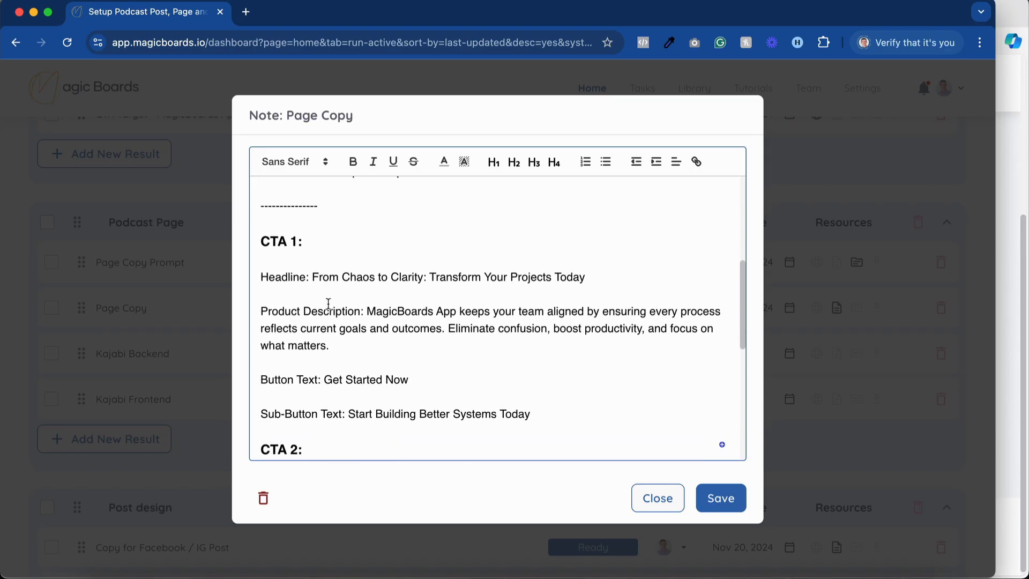
Move CTA 2's headline "Don't Let Outdated SOPs Hold You Back" into CTA 1, replacing the CTA 1 headline.
drag(533, 382, 313, 381)
key(ctrl+c)
key(BackSpace)
scroll(315, 380, up, 4)
scroll(314, 380, up, 1)
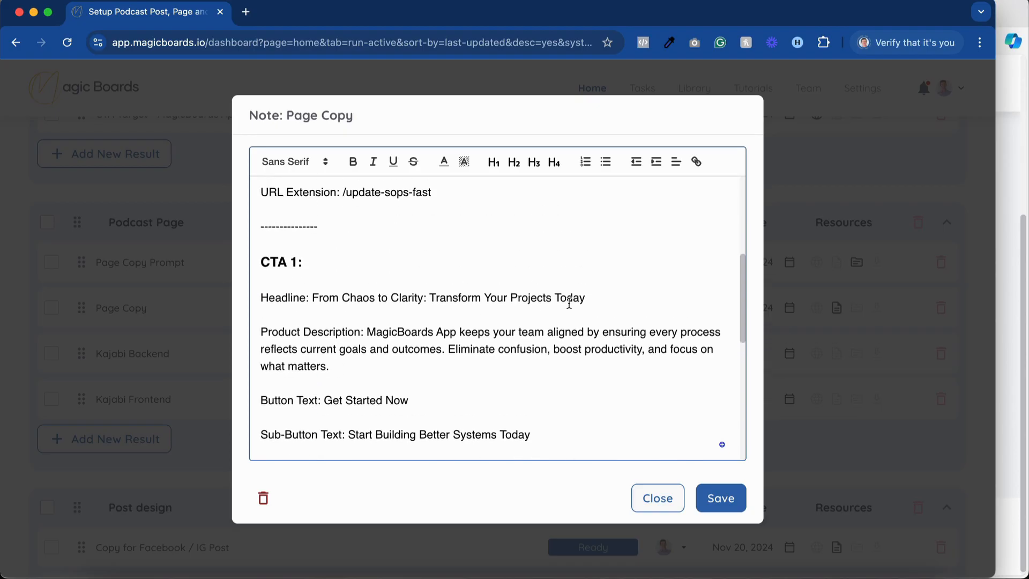
drag(586, 297, 313, 296)
click(314, 296)
key(ctrl+v)
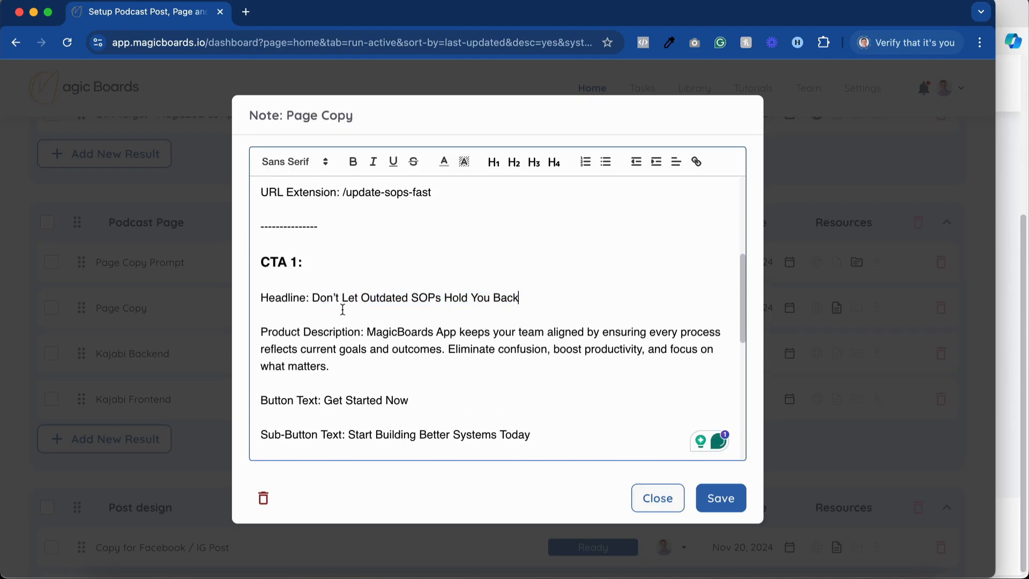
Delete the Product Description and Button Text lines under CTA 2.
scroll(352, 310, down, 9)
scroll(443, 304, down, 1)
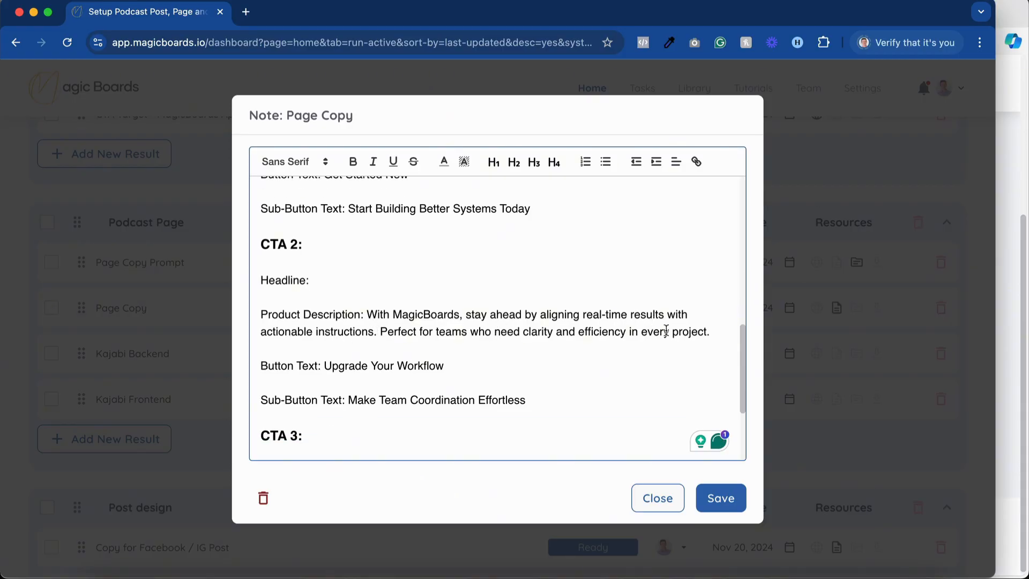
drag(712, 333, 226, 324)
key(BackSpace)
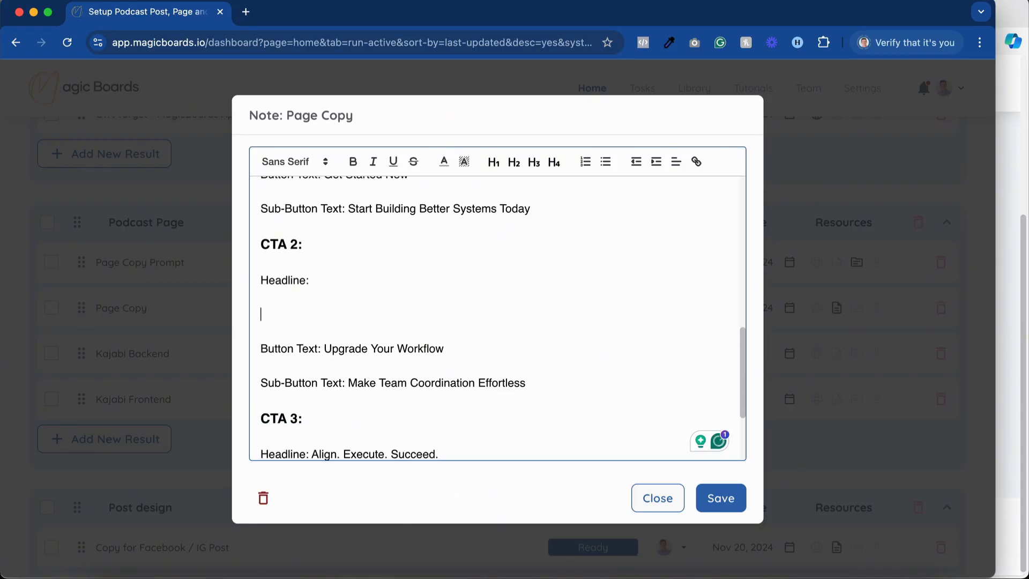
drag(449, 354, 253, 349)
key(BackSpace)
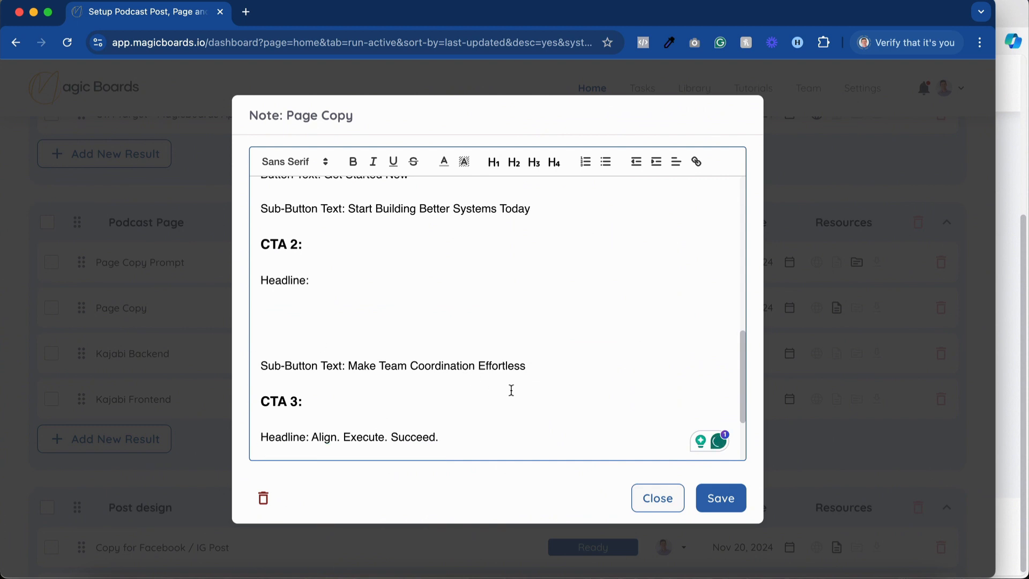
Delete the Sub-Button Text line and the leftover empty Headline label under CTA 2.
drag(538, 366, 349, 367)
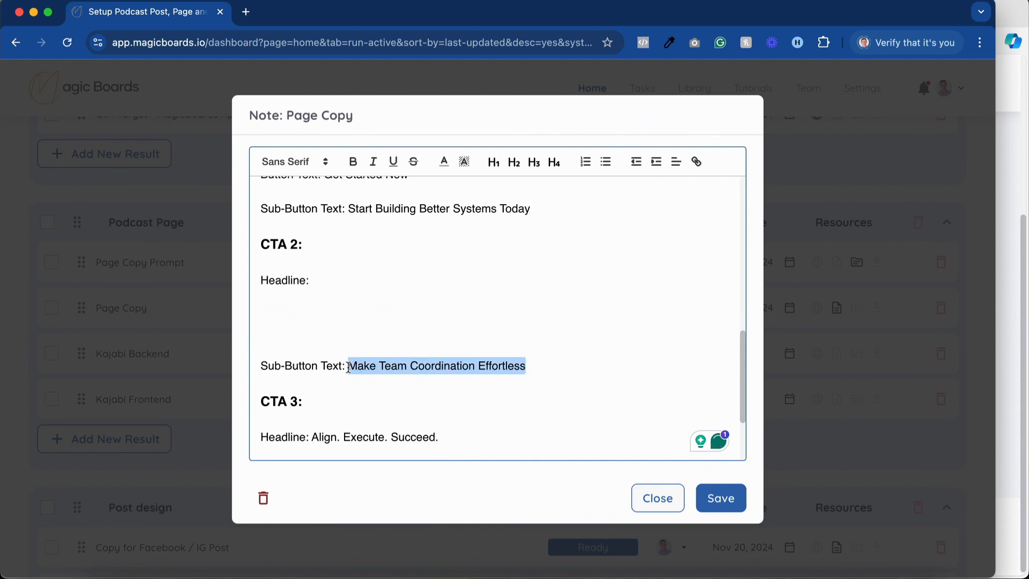
key(BackSpace)
scroll(349, 354, up, 2)
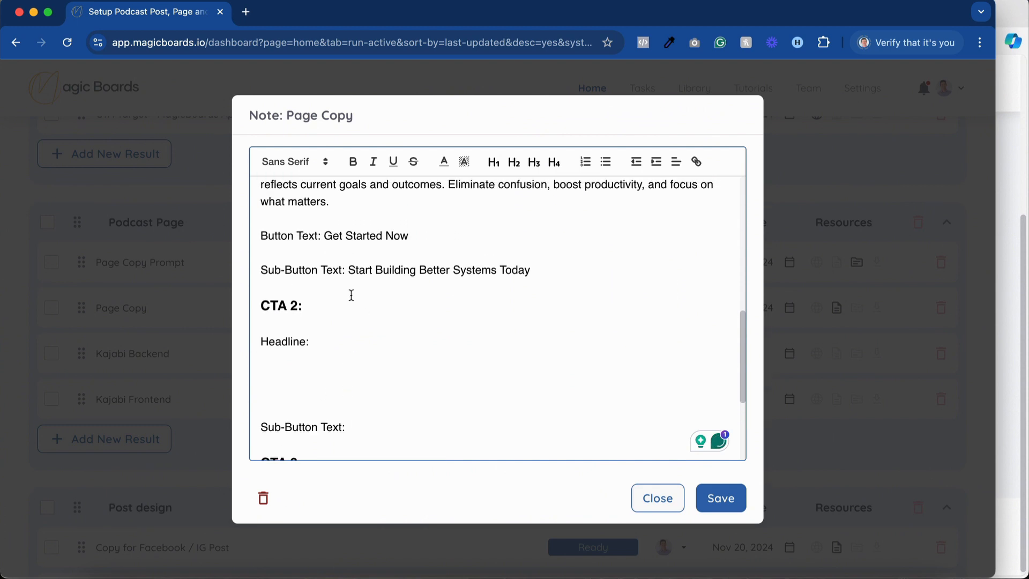
scroll(467, 268, down, 3)
drag(350, 358, 225, 264)
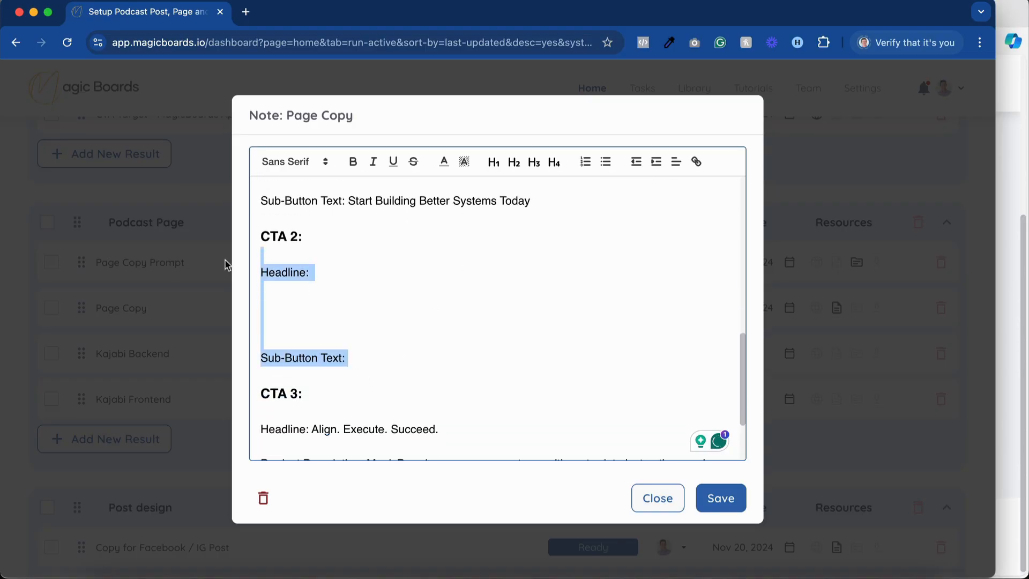
key(BackSpace)
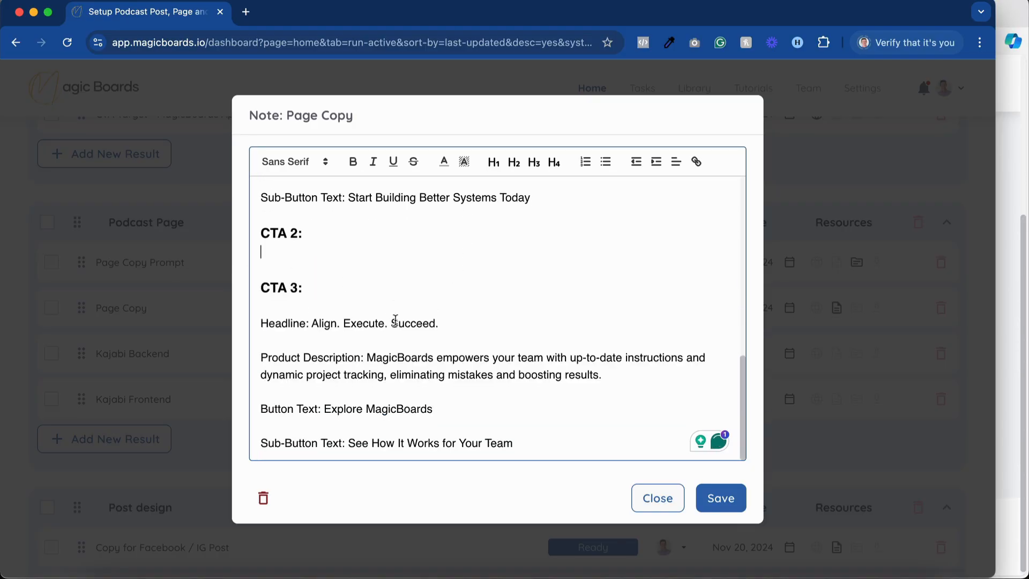
Delete CTA 3's headline wording along with its Product Description and Button Text lines.
drag(443, 323, 312, 322)
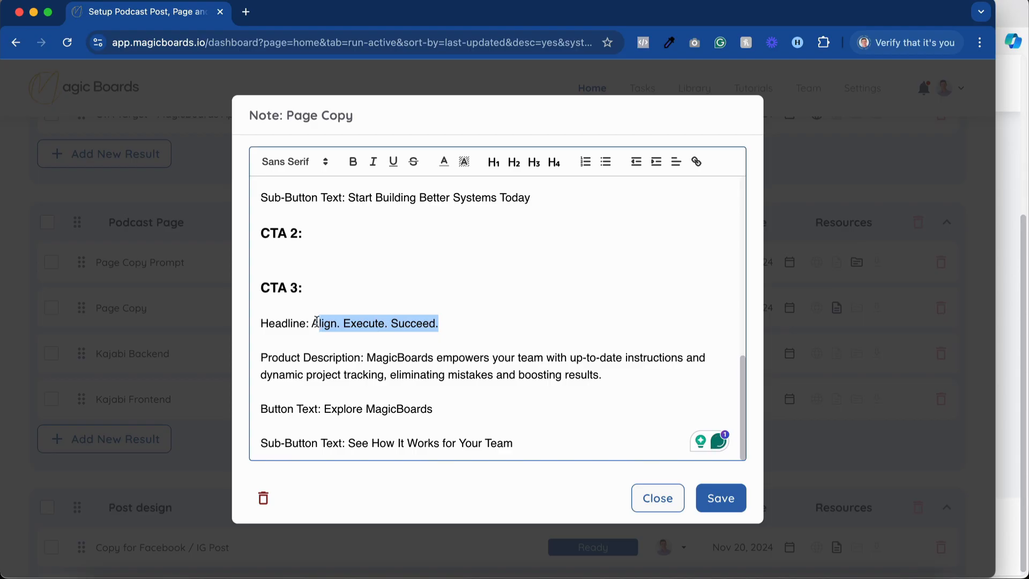
key(BackSpace)
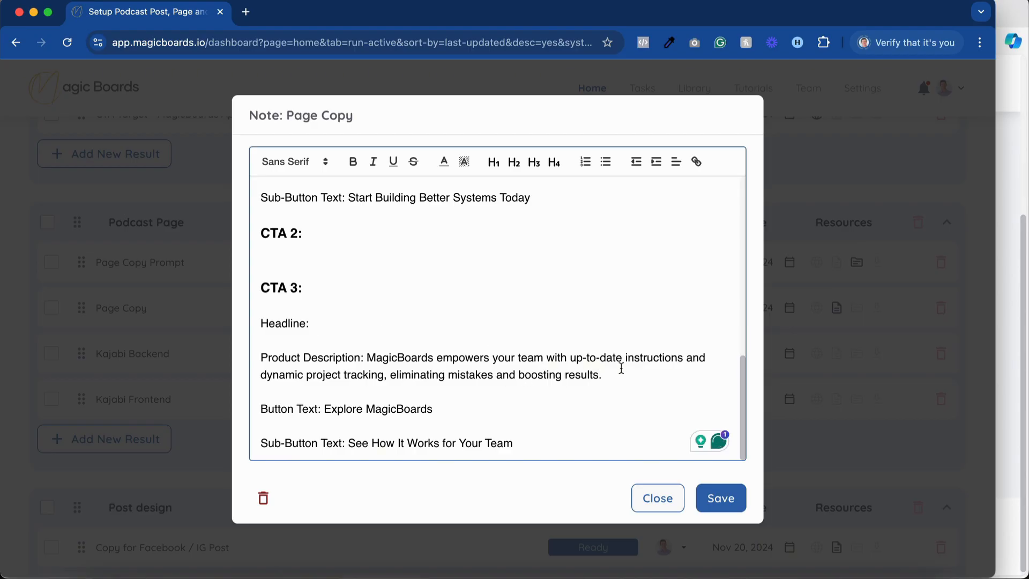
drag(617, 377, 257, 358)
key(BackSpace)
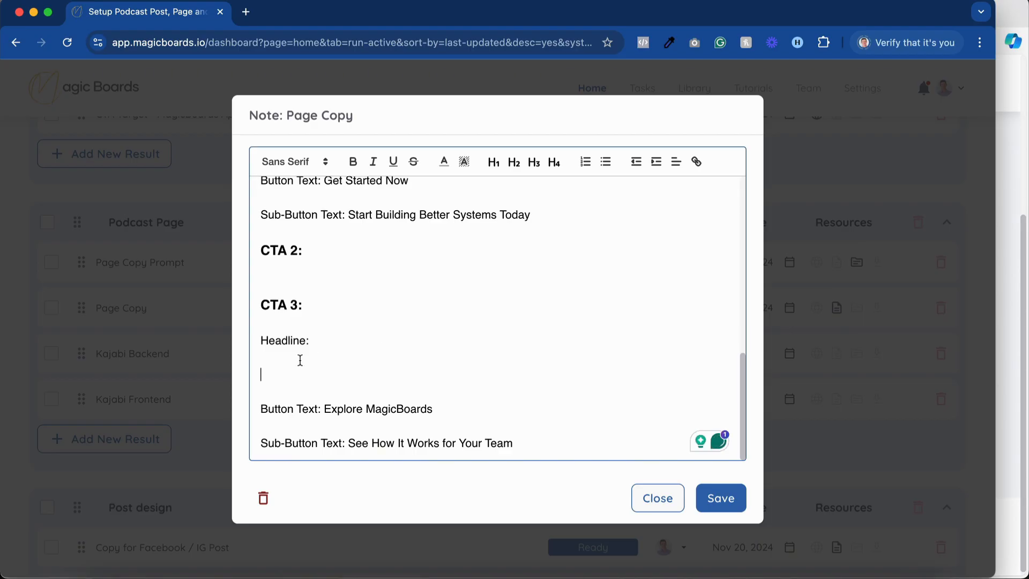
drag(426, 410, 185, 407)
key(BackSpace)
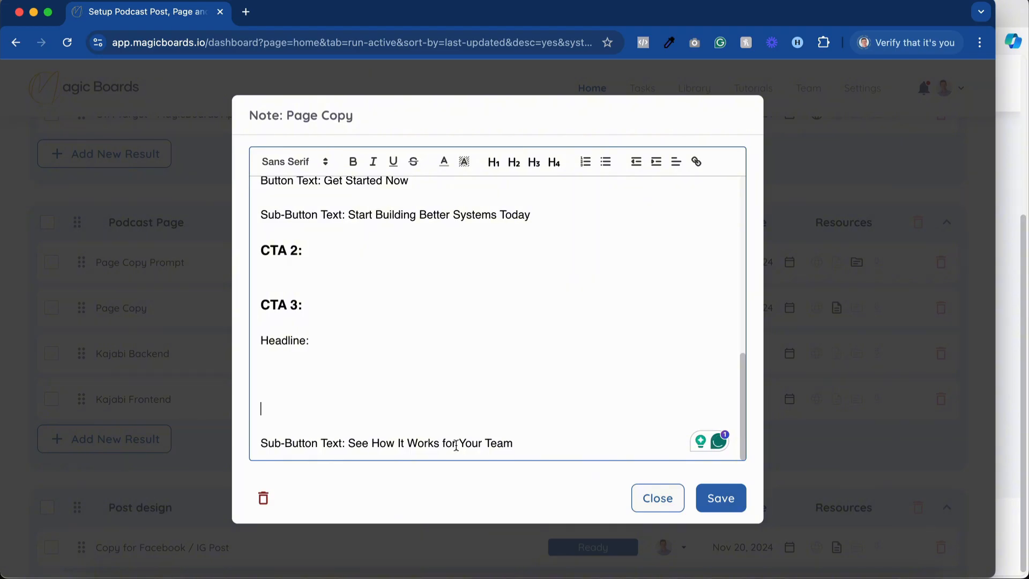
Move CTA 3's sub-button text "See How It Works for Your Team" into CTA 1, replacing the CTA 1 sub-button text.
drag(513, 447, 349, 445)
key(super+c)
key(BackSpace)
scroll(425, 354, up, 1)
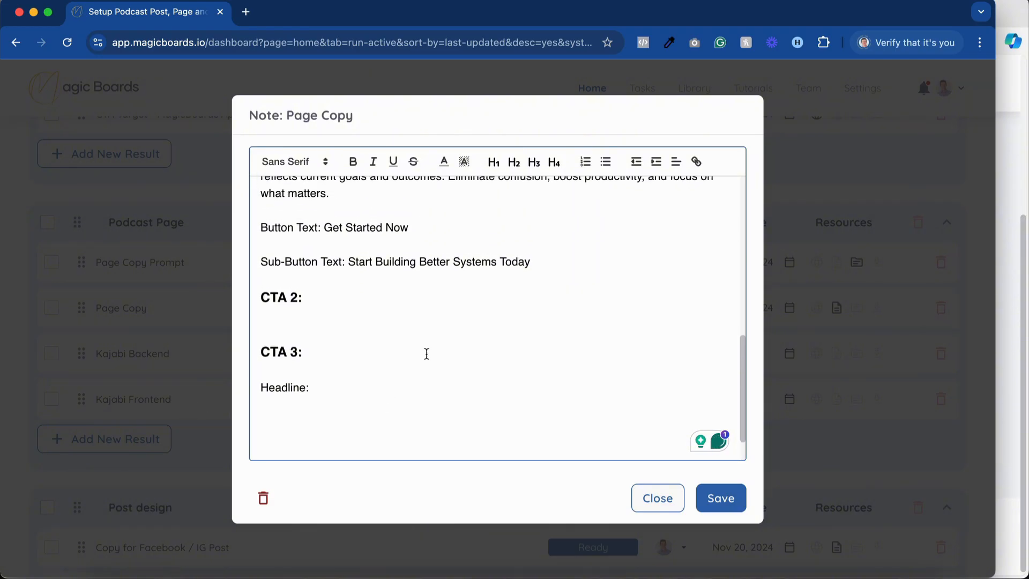
drag(530, 262, 348, 262)
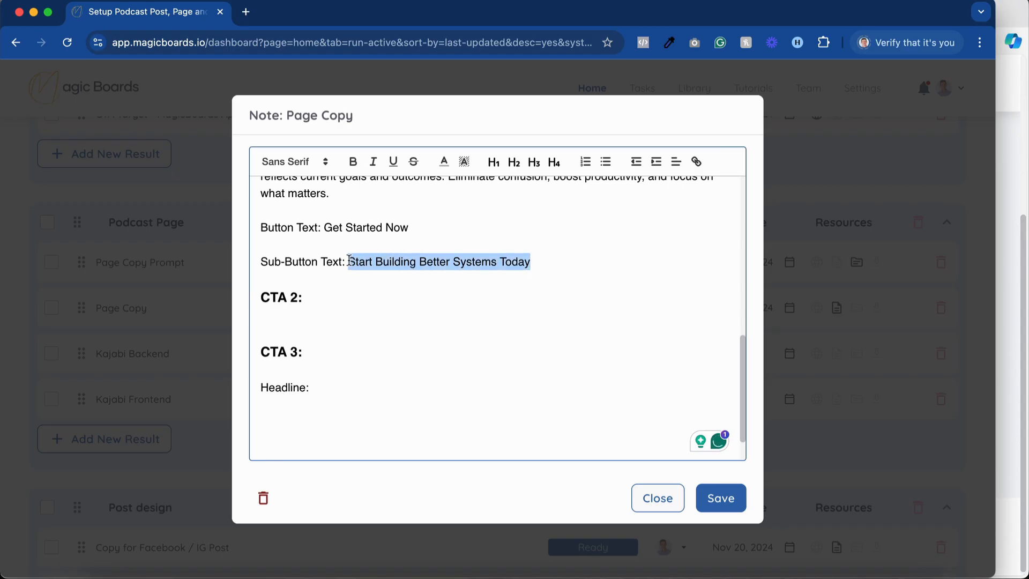
key(super+v)
Delete the remaining CTA 2 and CTA 3 headings with their leftover labels and save the Page Copy note.
scroll(309, 325, down, 1)
drag(263, 273, 358, 470)
key(BackSpace)
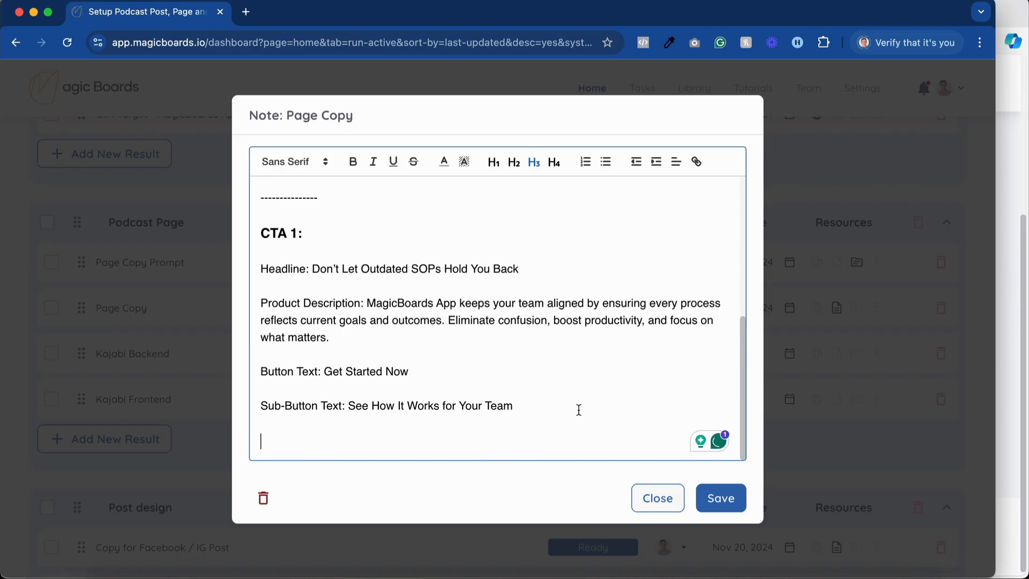
click(717, 499)
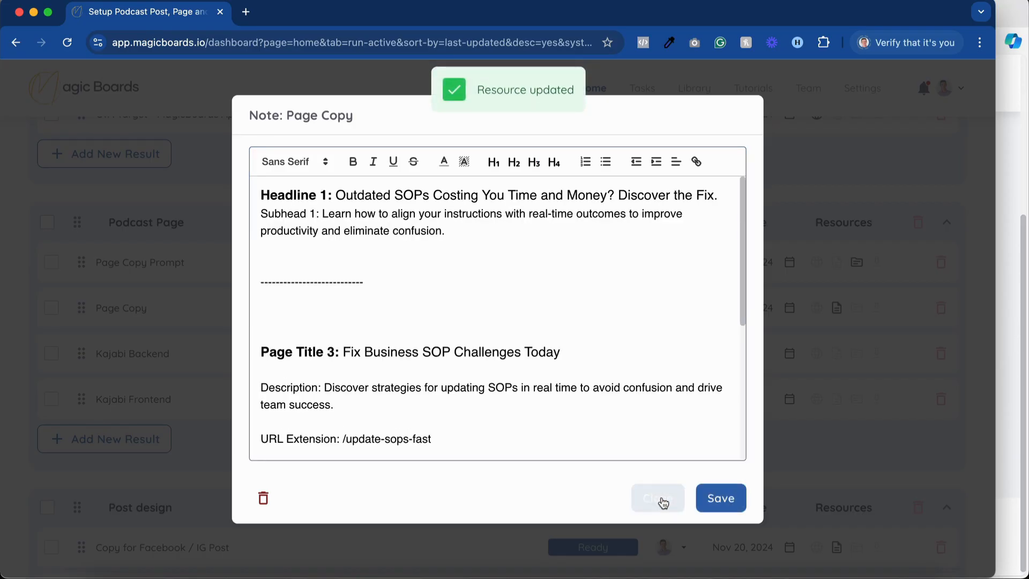
Close the Page Copy note, keep Page Copy's progress at Ready, and assign it to the team member handling Kajabi Backend.
click(658, 499)
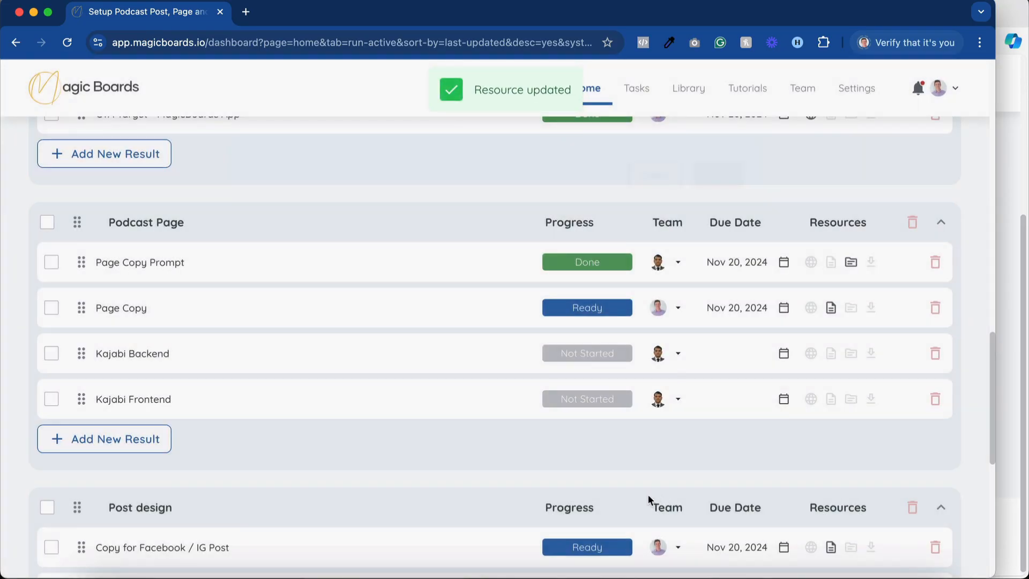
click(579, 311)
click(577, 331)
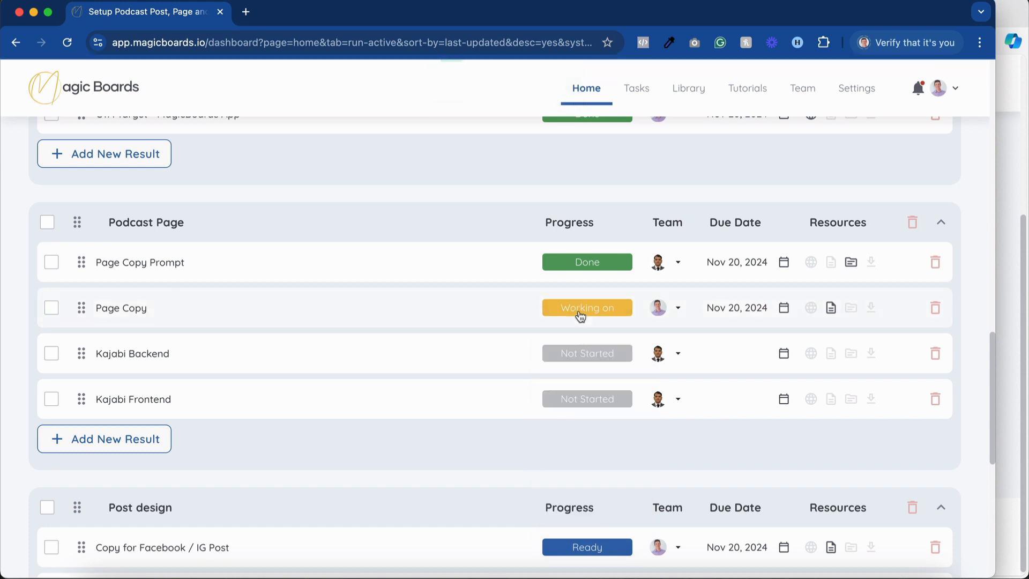
click(580, 316)
click(588, 402)
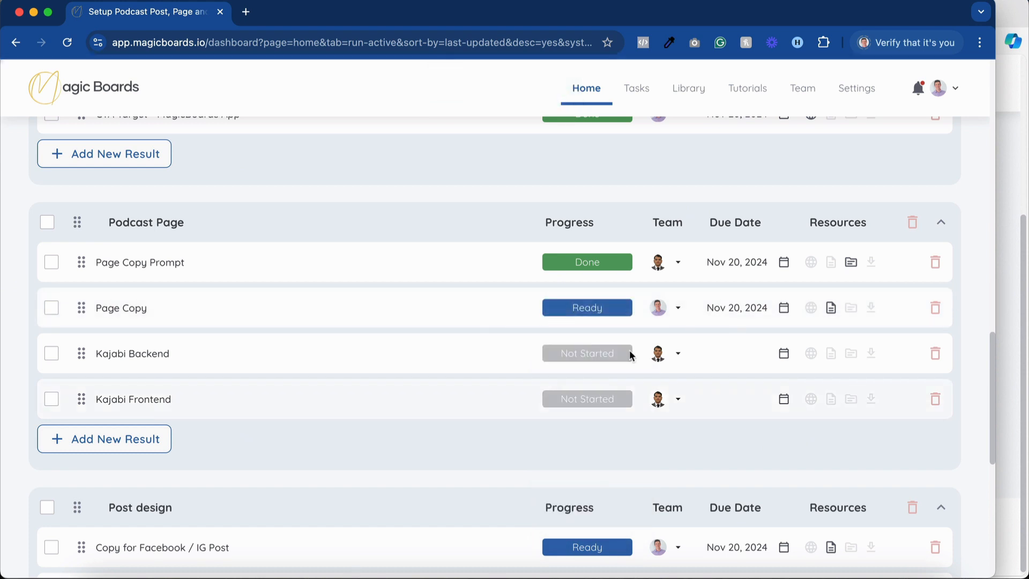
click(669, 307)
click(687, 277)
Open the Copy for Facebook / IG Post note under Post design and read through its short, medium and long posts.
scroll(462, 308, down, 5)
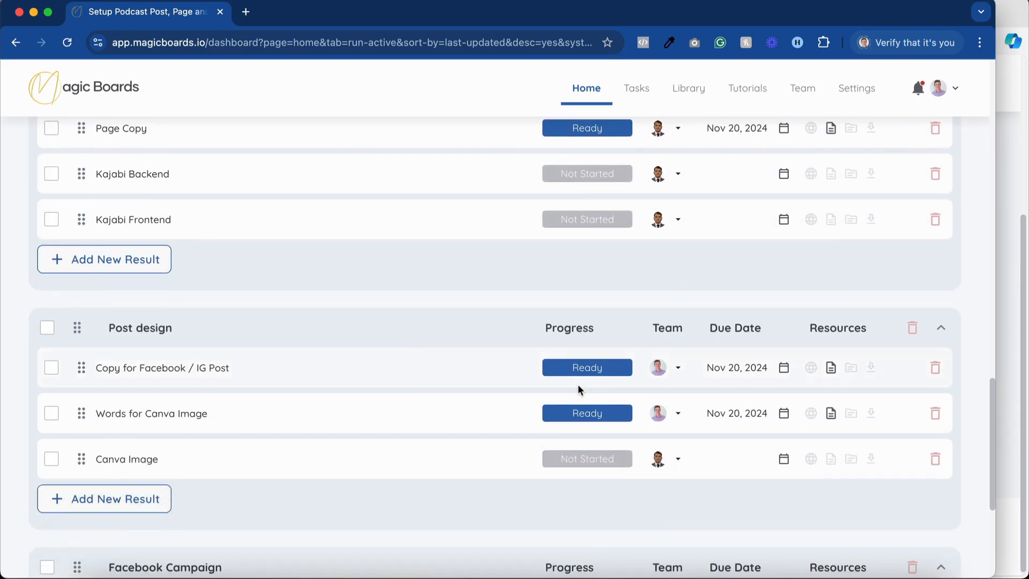
click(830, 369)
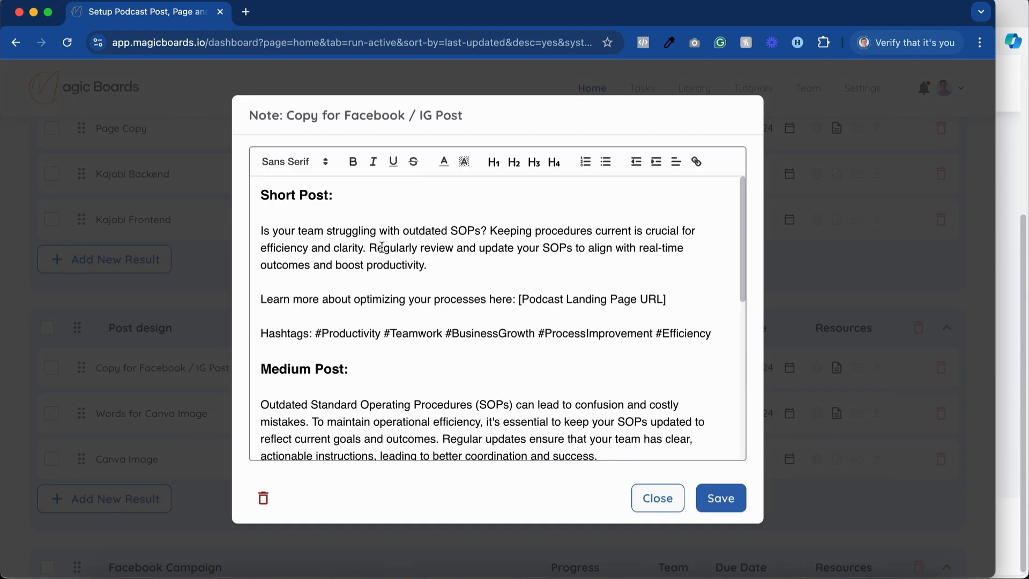
scroll(382, 247, down, 1)
scroll(316, 233, down, 10)
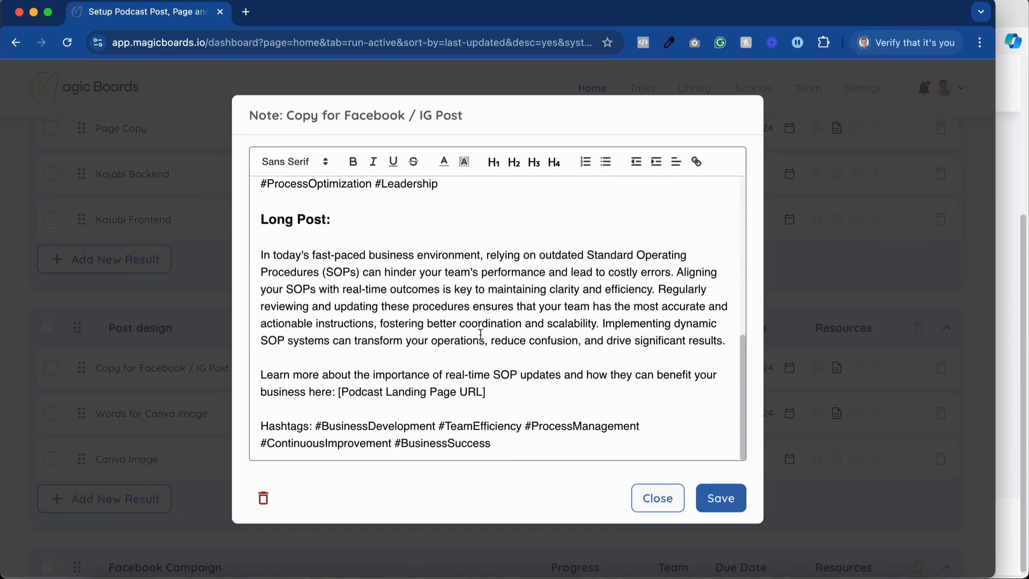
Split the Long Post's body into separate paragraphs starting at "Aligning your SOPs" and "Implementing dynamic SOP systems".
click(678, 273)
key(Return)
key(Return)
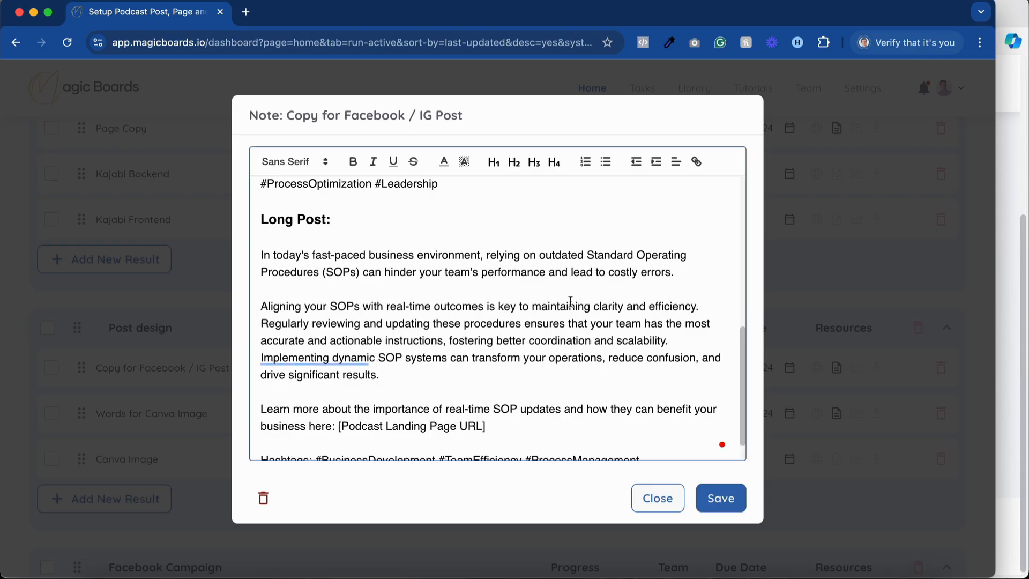
click(359, 358)
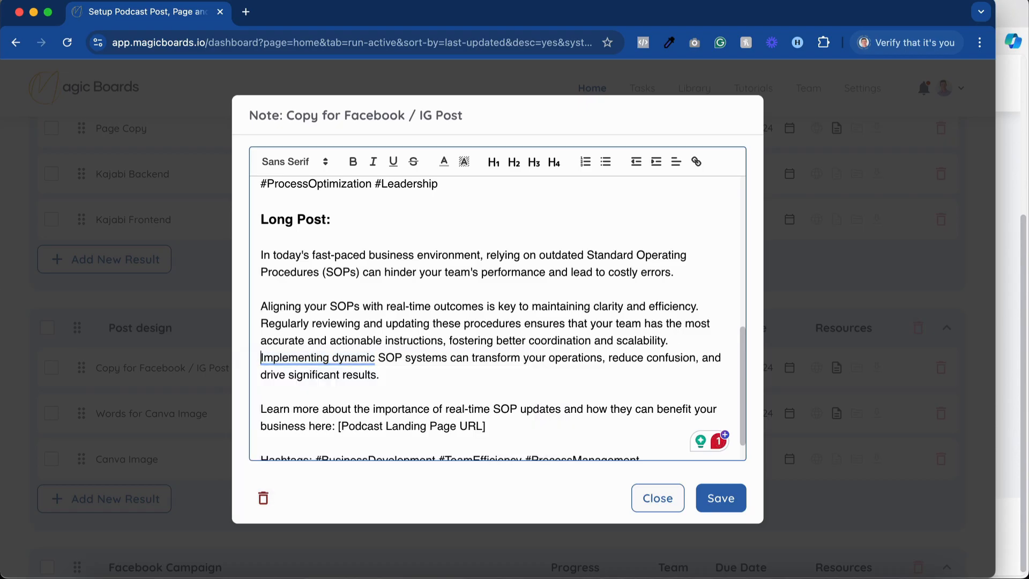
key(Return)
scroll(549, 336, down, 2)
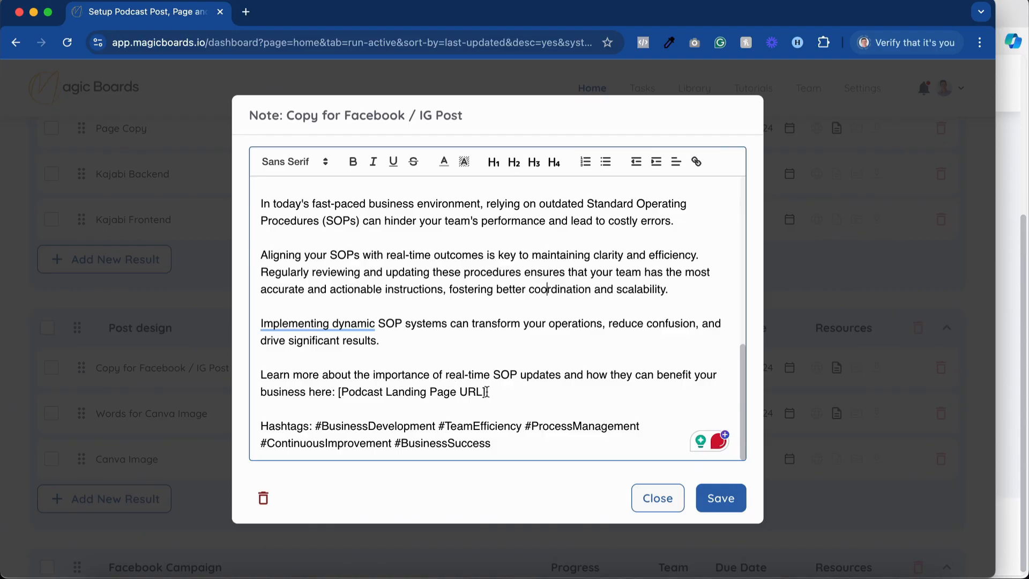
Split the Short Post's body into separate paragraphs starting at "Keeping procedures current" and "Regularly review and update".
scroll(487, 392, up, 15)
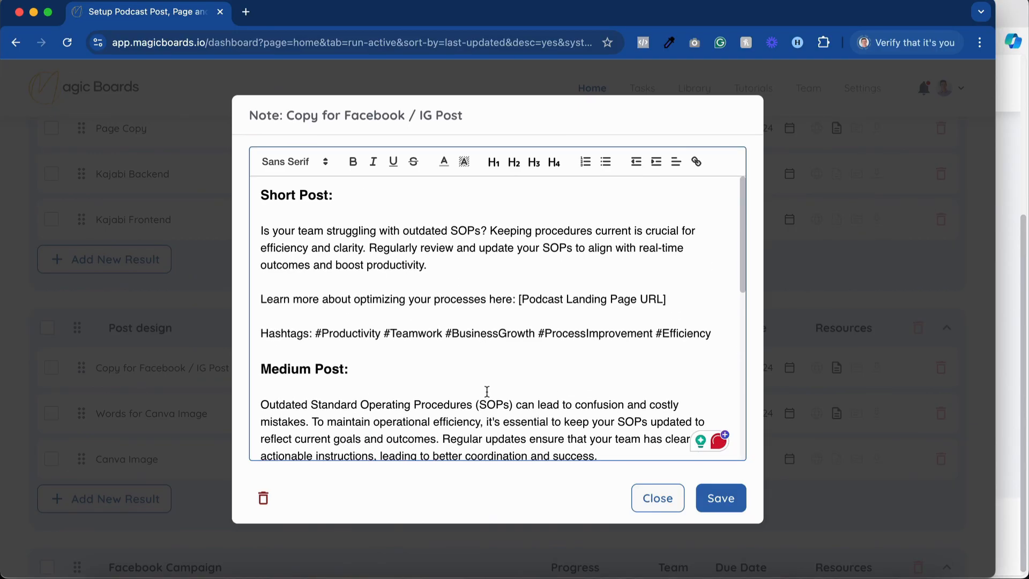
click(491, 231)
key(Return)
key(Return)
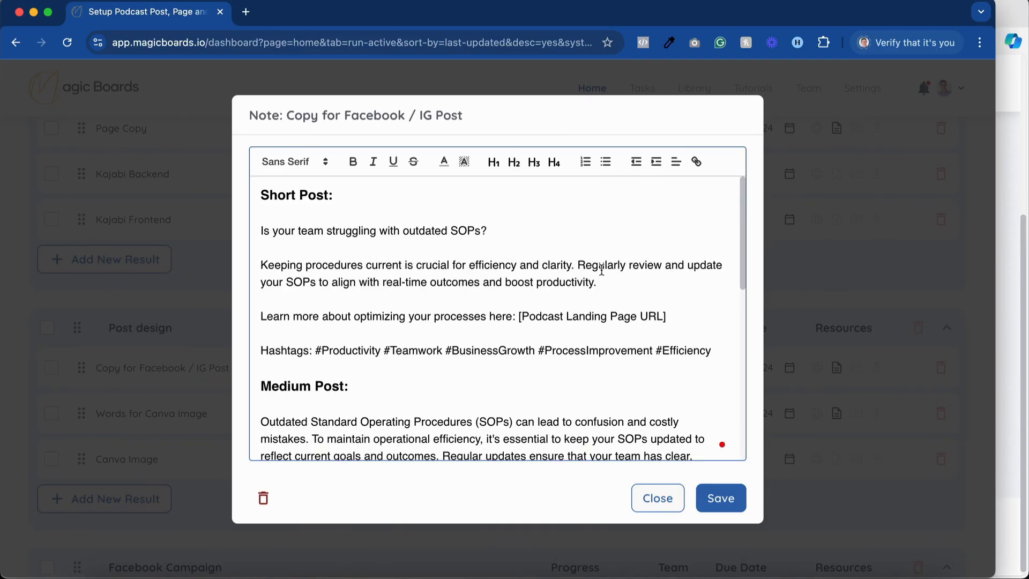
click(579, 264)
key(Return)
key(Return)
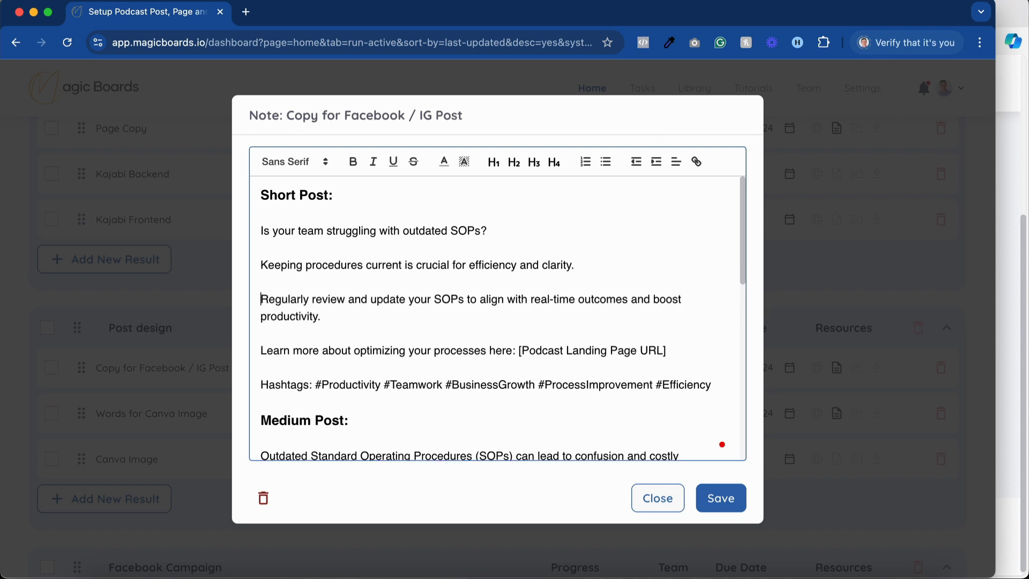
Delete the whole Medium Post and Long Post sections, keeping only the Short Post, and save and close the note.
scroll(375, 322, down, 1)
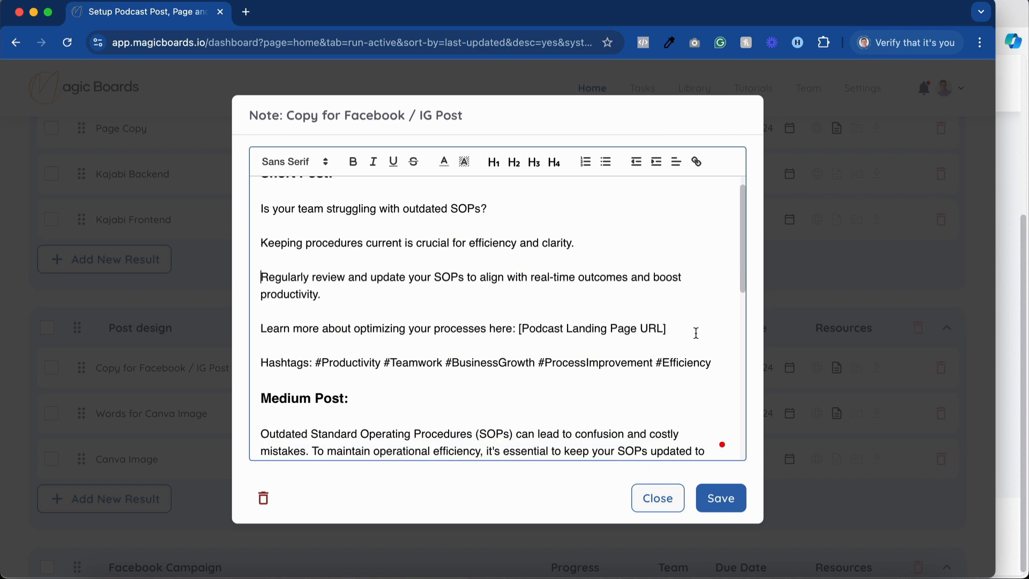
scroll(552, 372, down, 4)
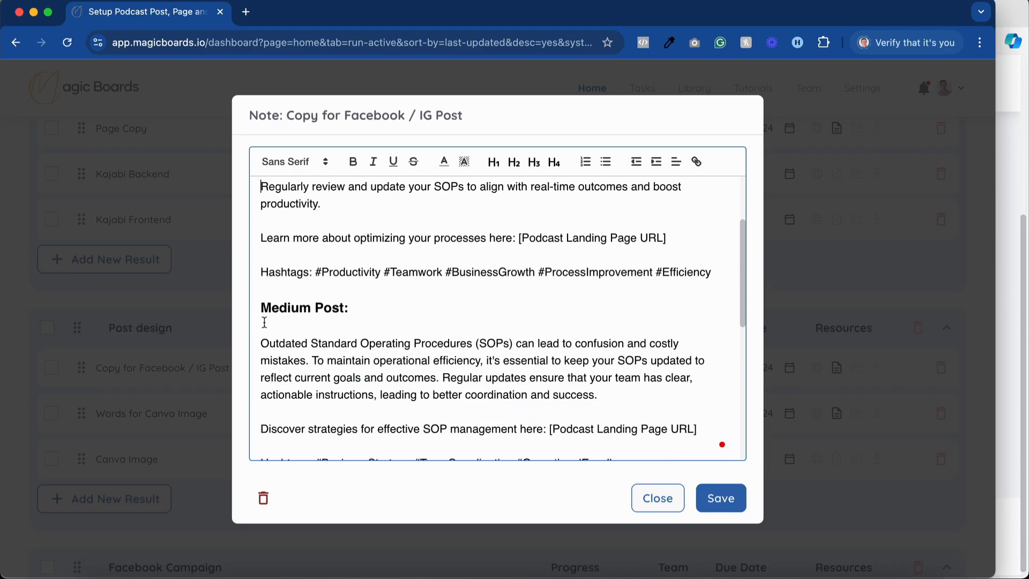
drag(259, 308, 571, 528)
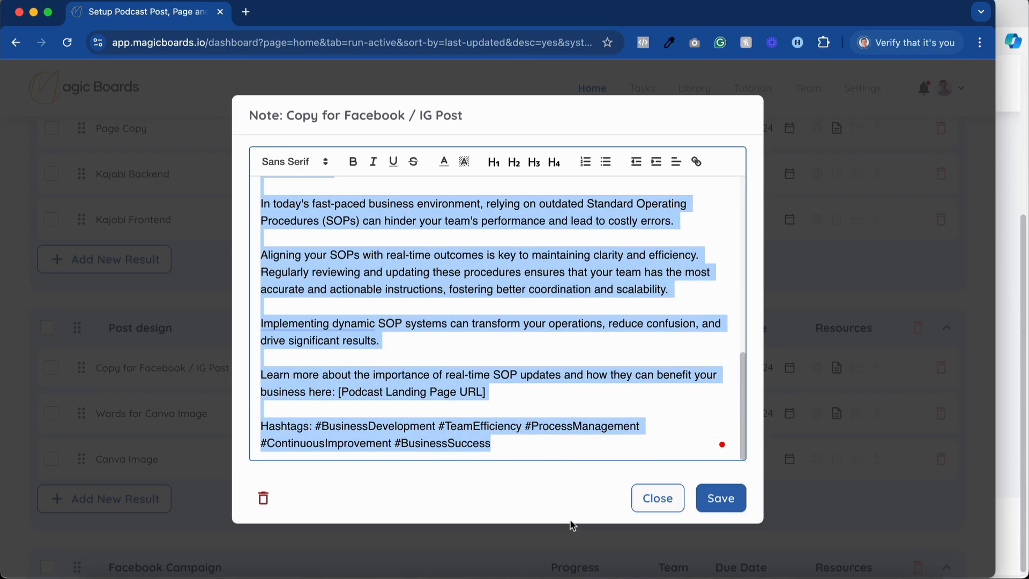
key(BackSpace)
key(BackSpace)
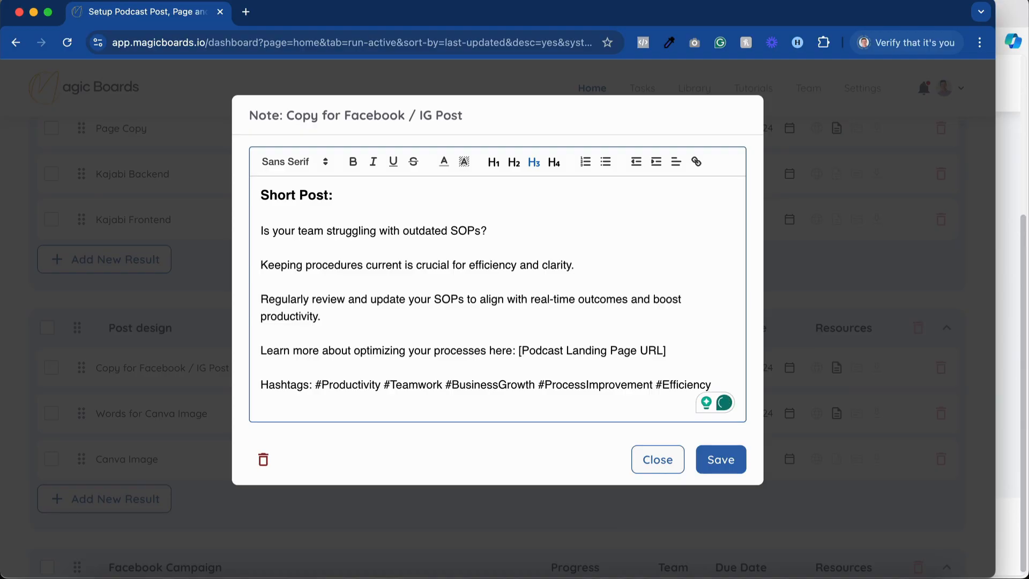
click(719, 460)
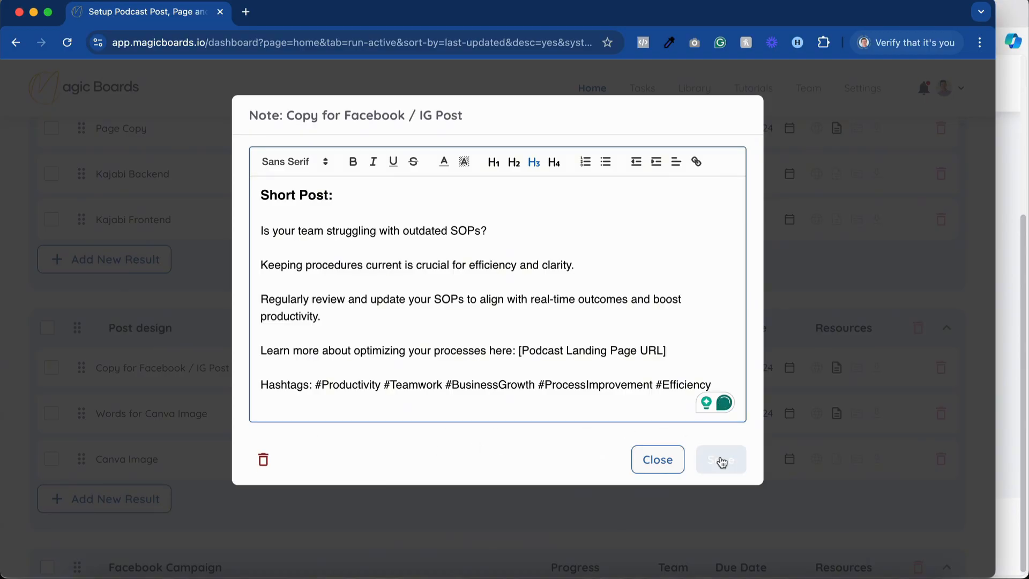
click(662, 469)
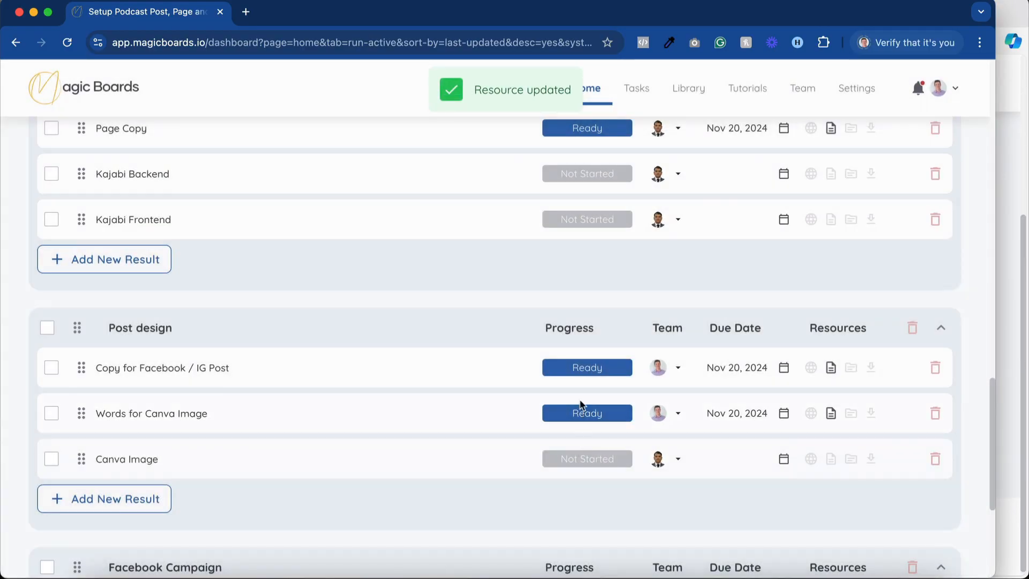
Assign Copy for Facebook / IG Post to the Canva Image team member and set Words for Canva Image to Working on.
click(670, 368)
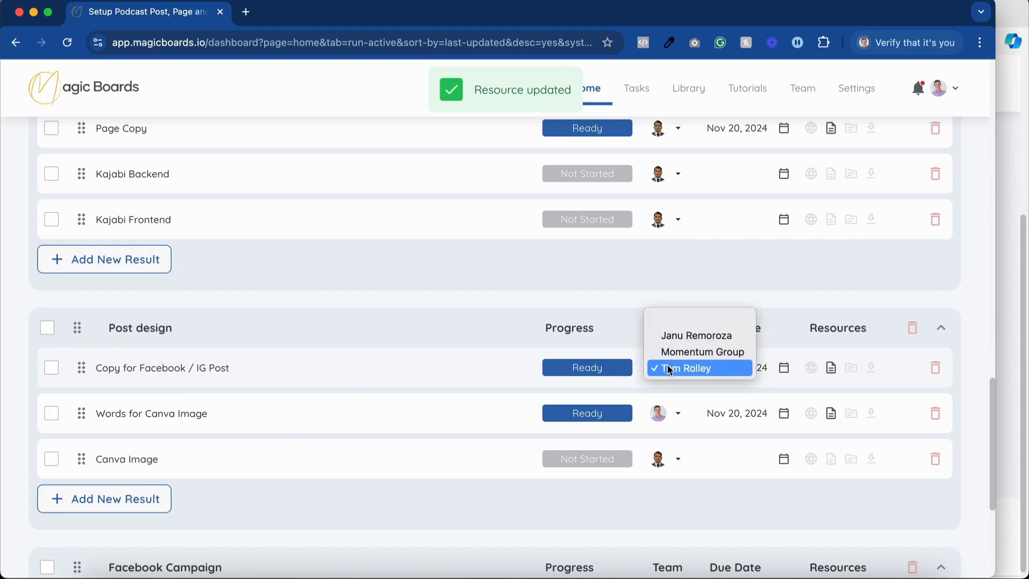
click(686, 337)
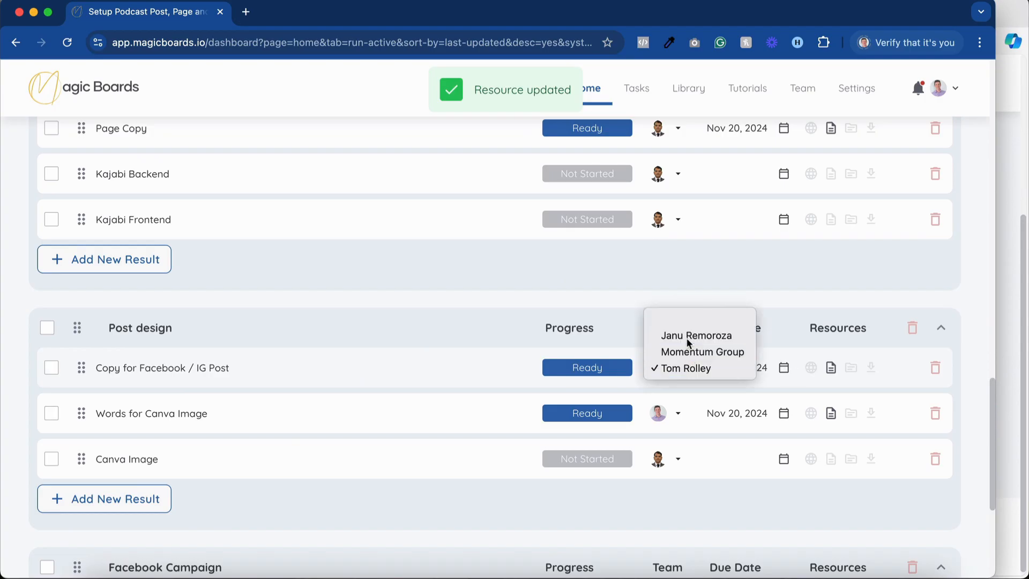
click(592, 420)
click(588, 439)
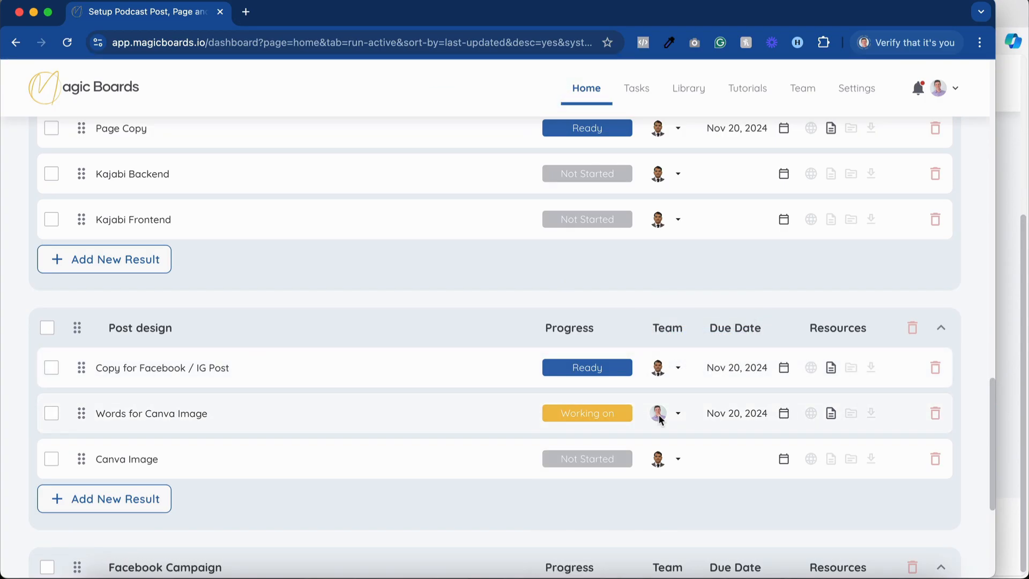
click(664, 414)
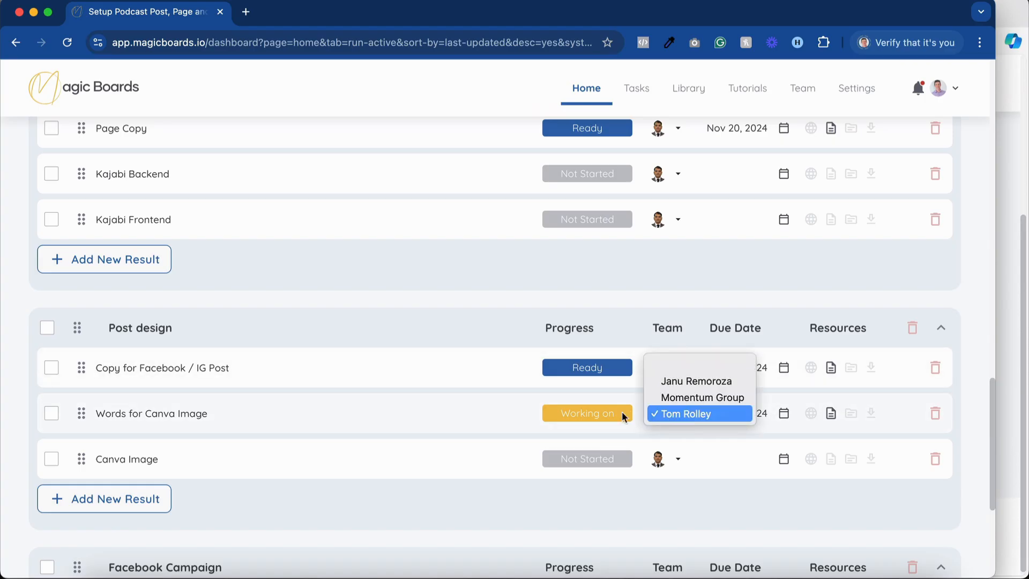
click(481, 437)
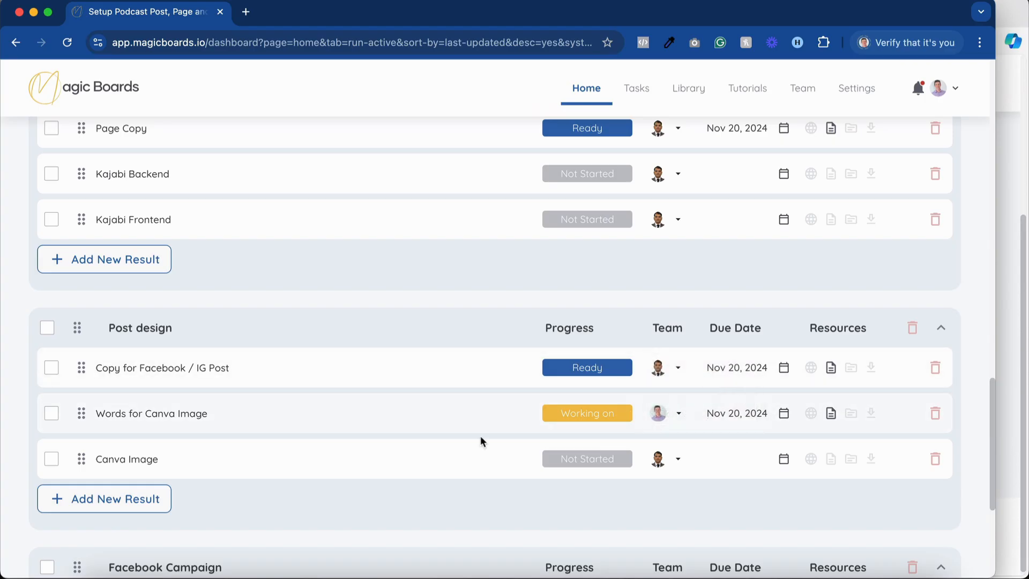
In the Words for Canva Image note, delete option 3's headline wording and option 2's entire headline line.
click(832, 414)
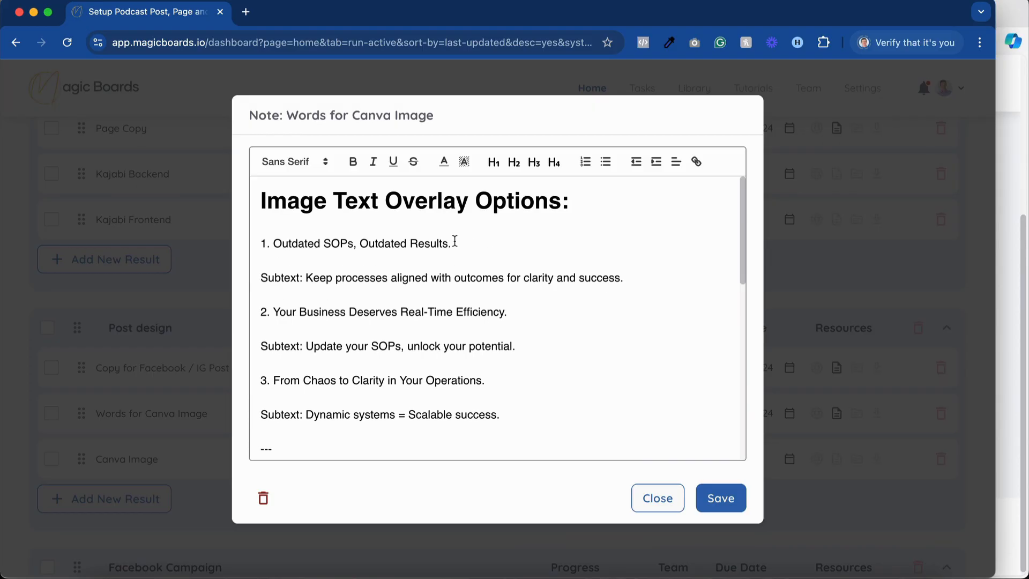
scroll(455, 240, down, 1)
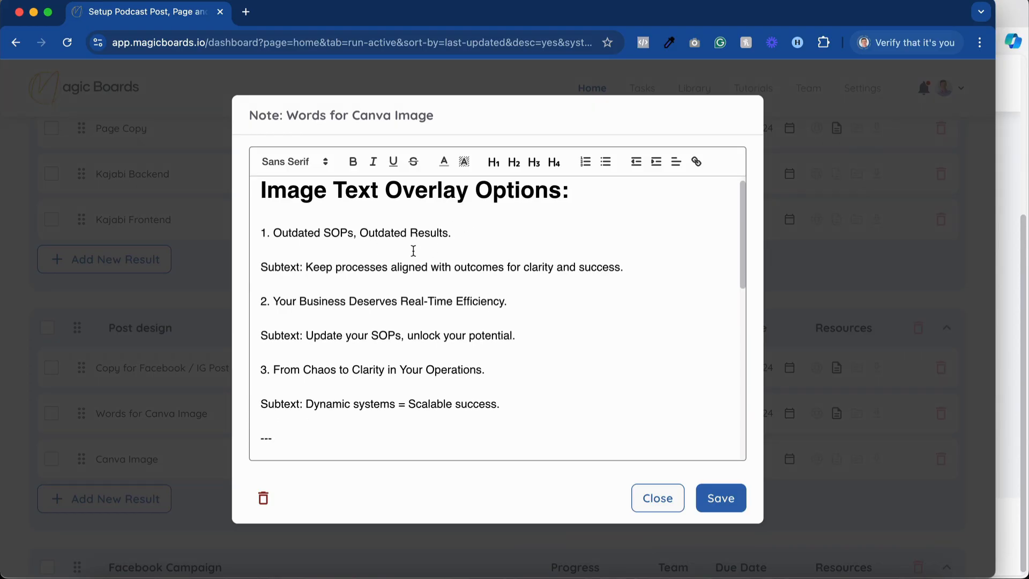
scroll(413, 251, down, 2)
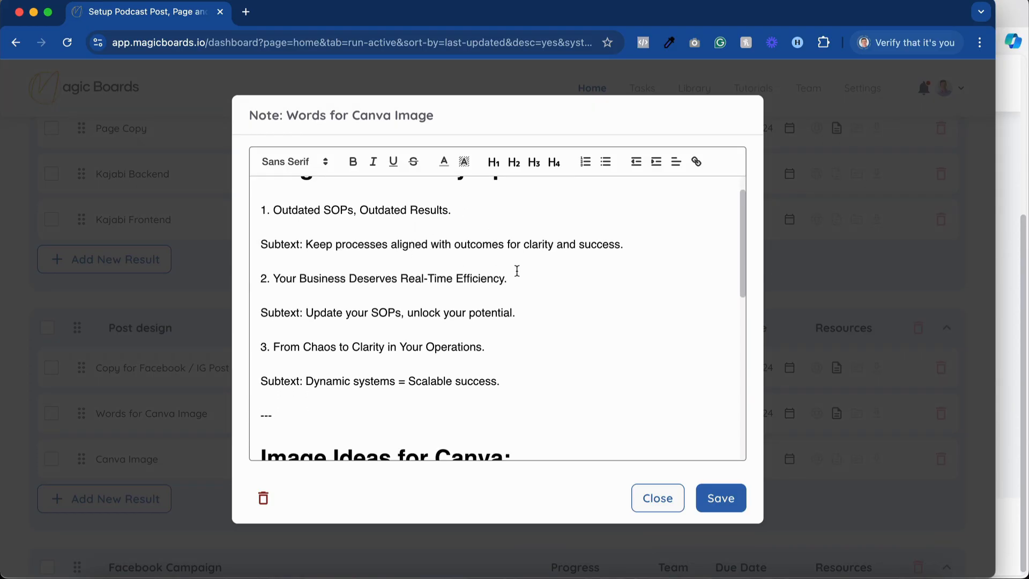
scroll(518, 271, down, 3)
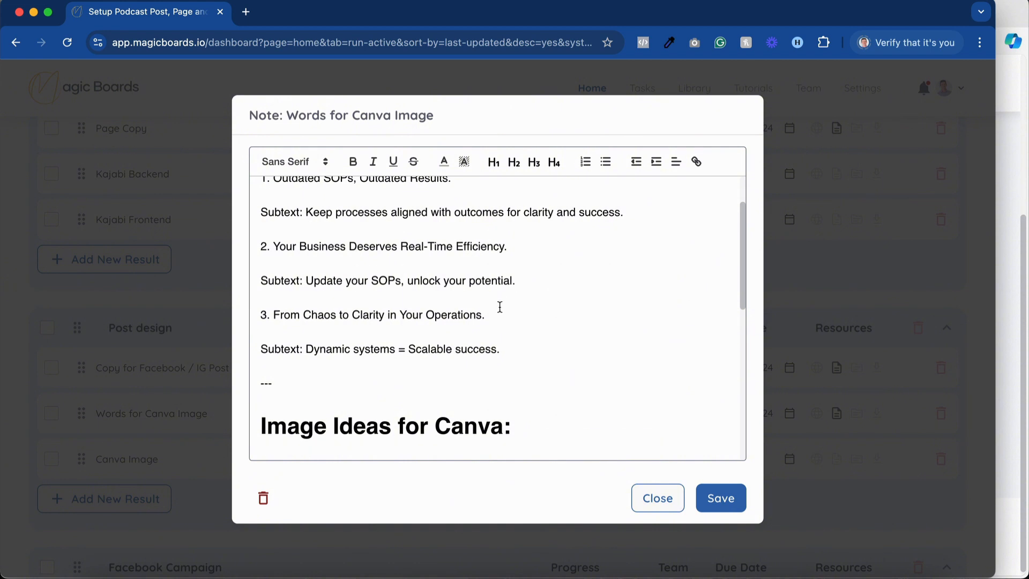
drag(500, 307, 271, 314)
key(BackSpace)
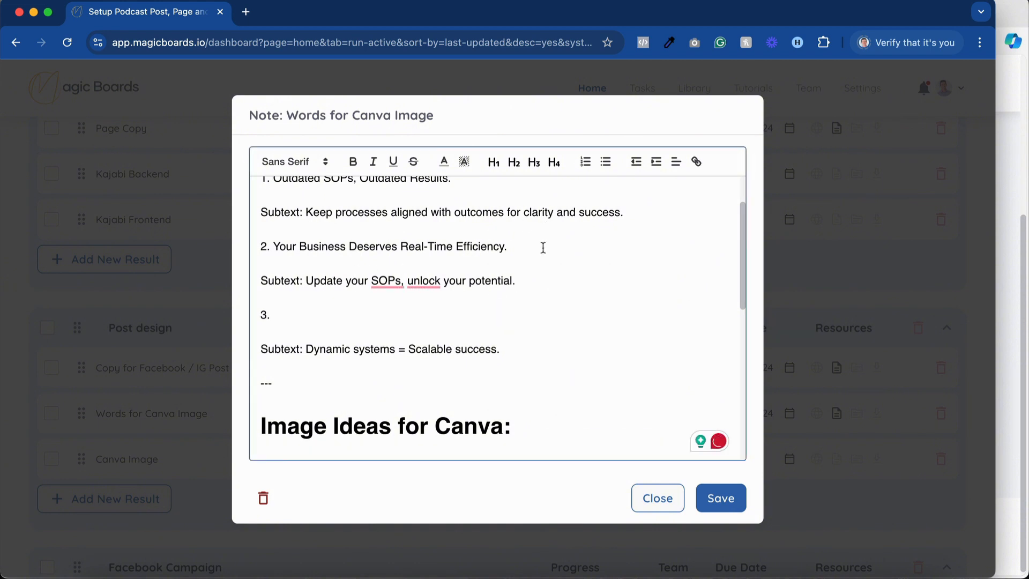
drag(543, 248, 234, 252)
key(BackSpace)
Reword image text overlay option 1 to "Outdated SOPs causing Chaotic Results?".
scroll(338, 287, up, 5)
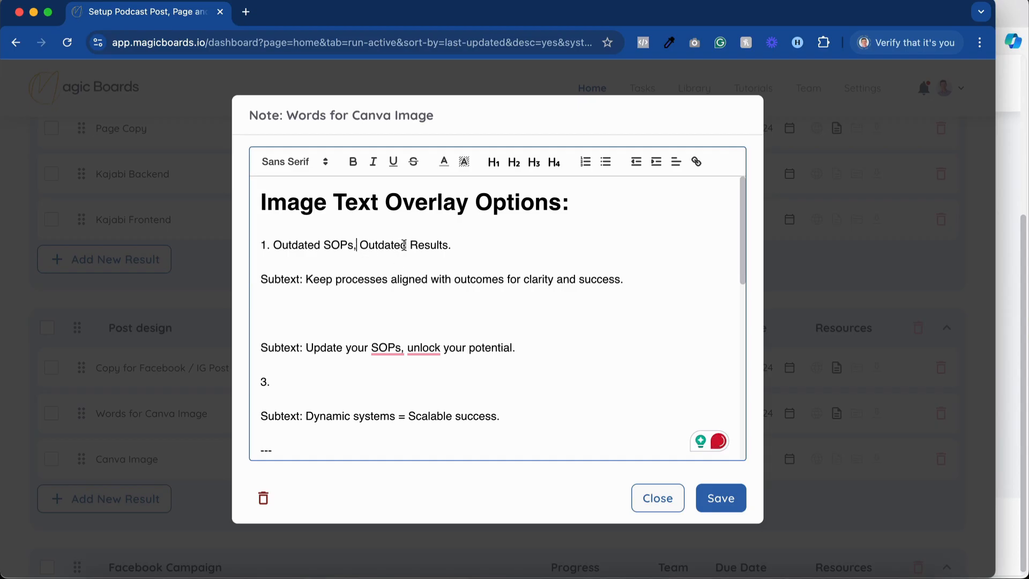
drag(405, 245, 353, 245)
key(BackSpace)
text(ca)
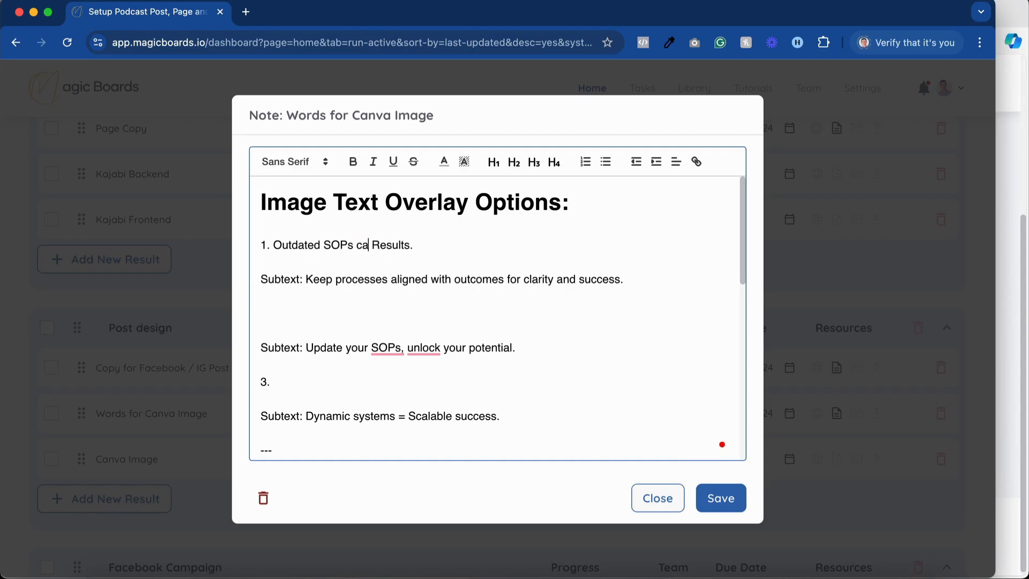
text(using Chaotic)
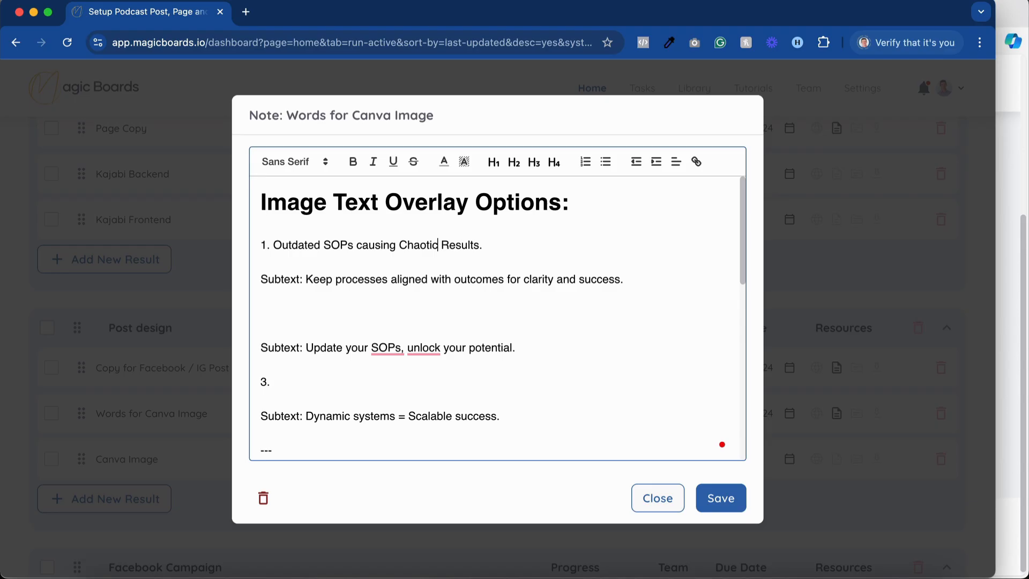
click(490, 249)
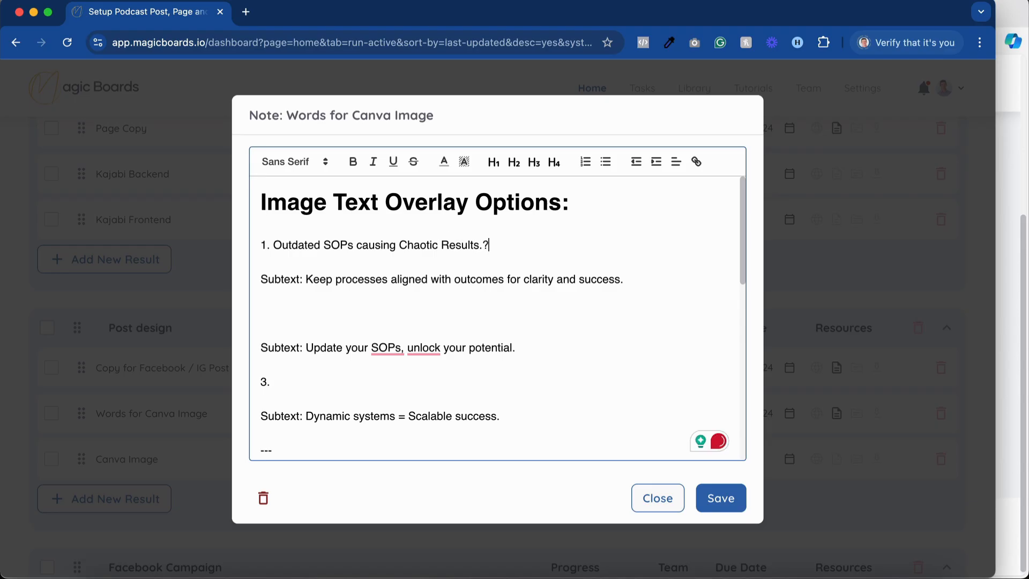
key(BackSpace)
key(BackSpace)
Reword option 1's subtext to "Keep processes aligned with outcomes for scalable success.", moving "Scalable success." there from option 3's subtext.
scroll(612, 282, down, 2)
scroll(612, 281, down, 1)
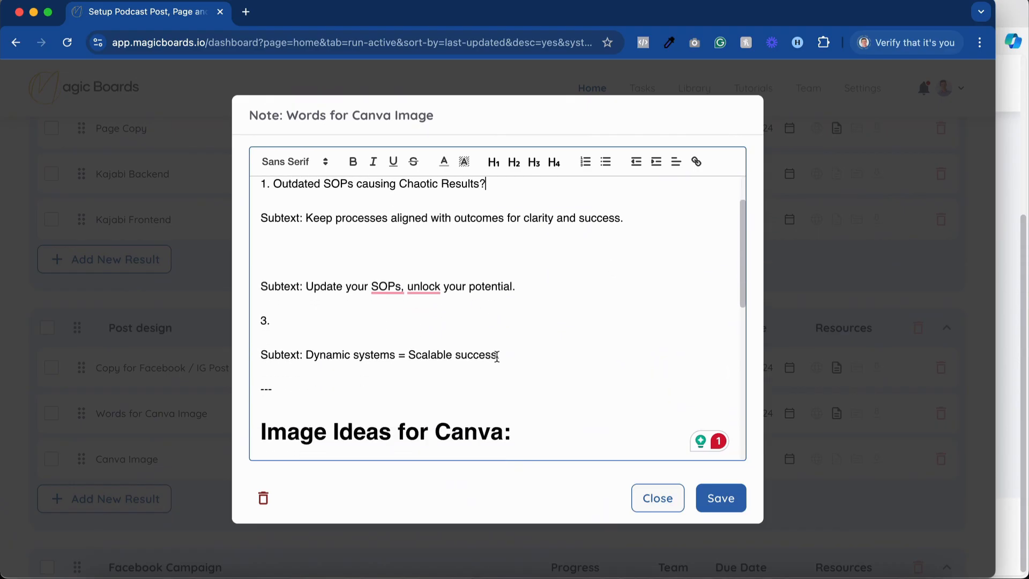
drag(496, 355, 304, 356)
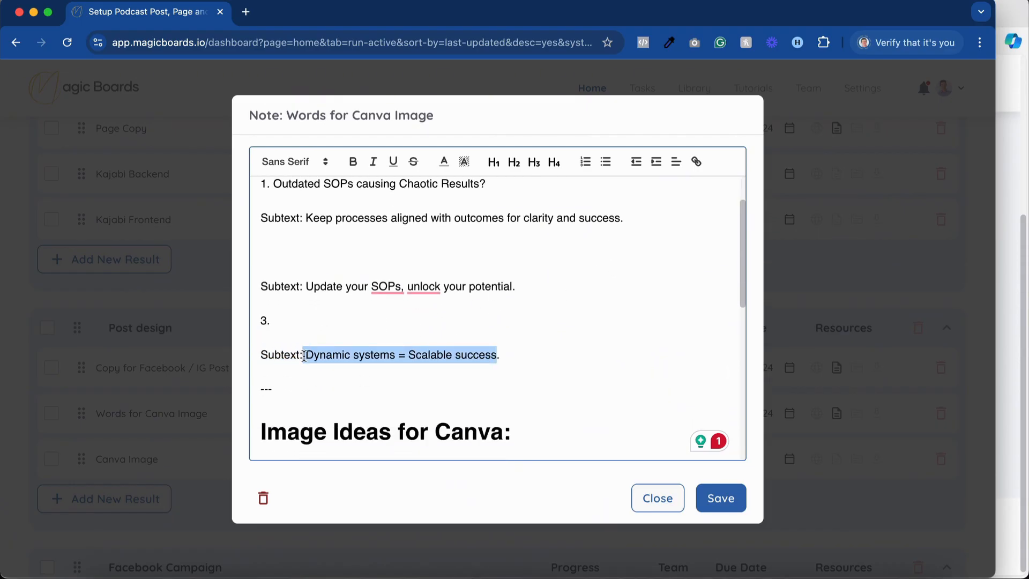
click(467, 339)
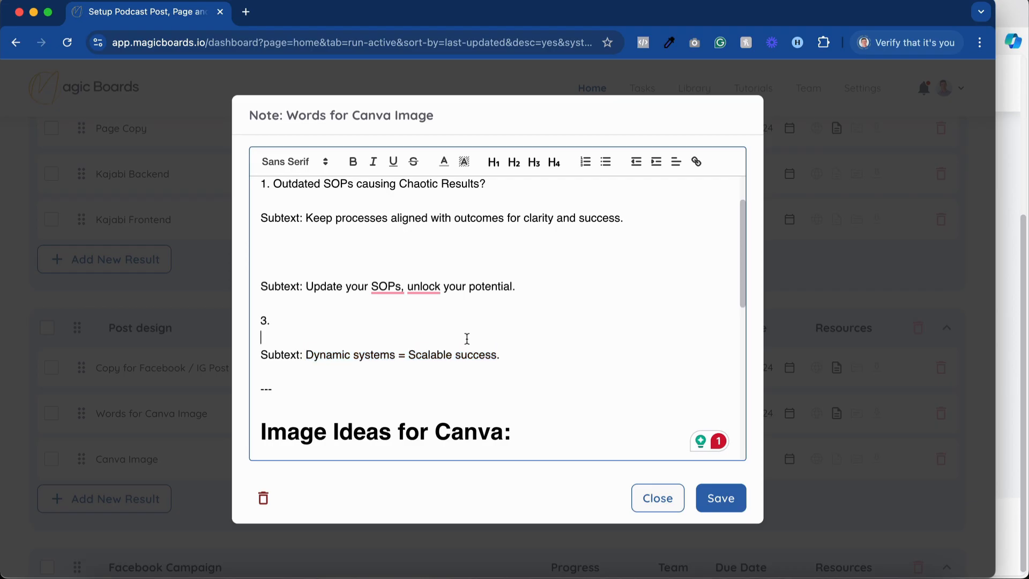
drag(503, 357, 407, 356)
key(cmd+c)
key(BackSpace)
drag(623, 217, 524, 218)
key(cmd+v)
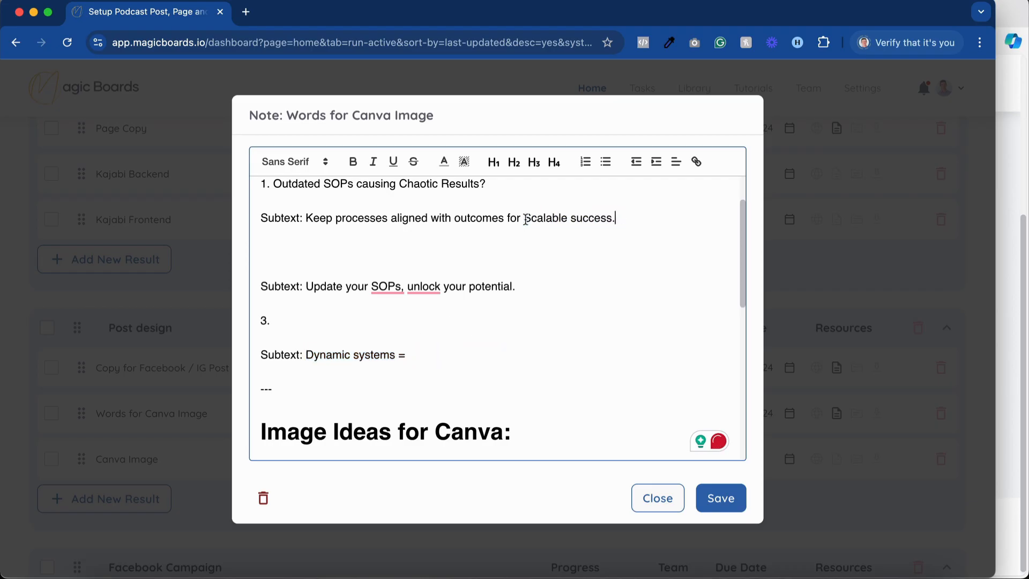
click(531, 219)
key(BackSpace)
text(s)
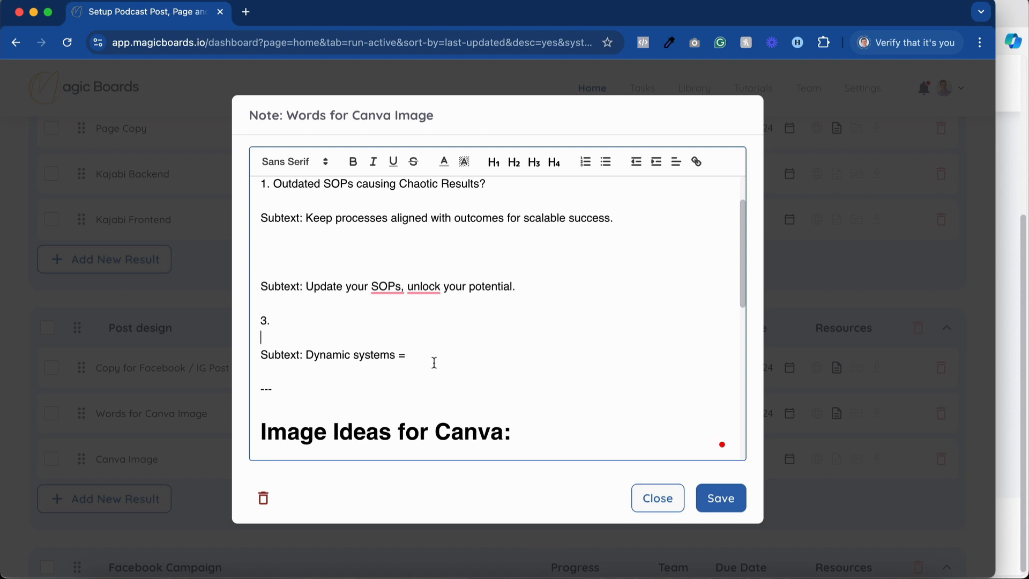
Delete the leftover option 2 and 3 text, the divider and a spare blank line above Image Ideas for Canva, and save and close the note.
drag(273, 388, 254, 276)
key(BackSpace)
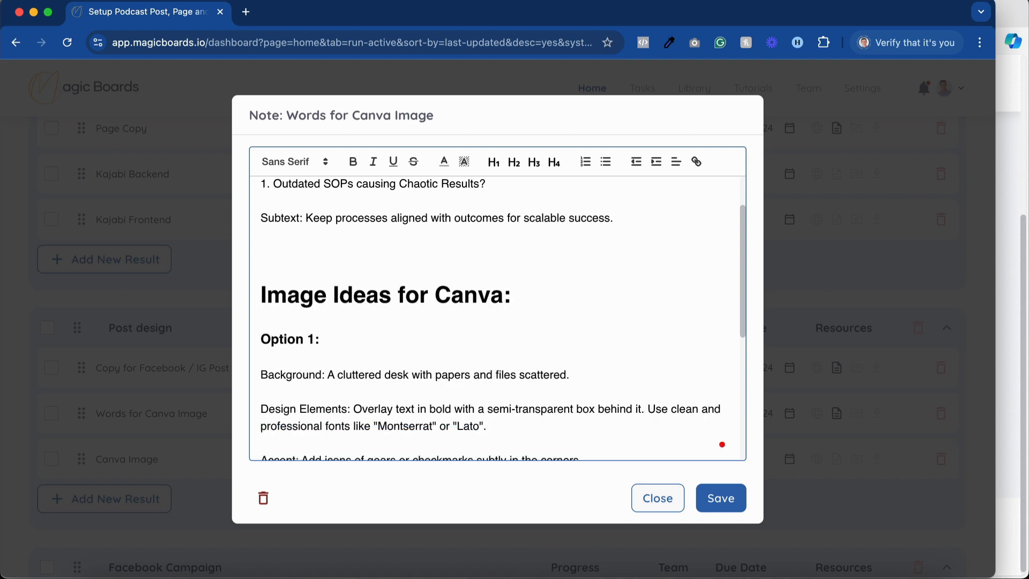
scroll(368, 301, down, 5)
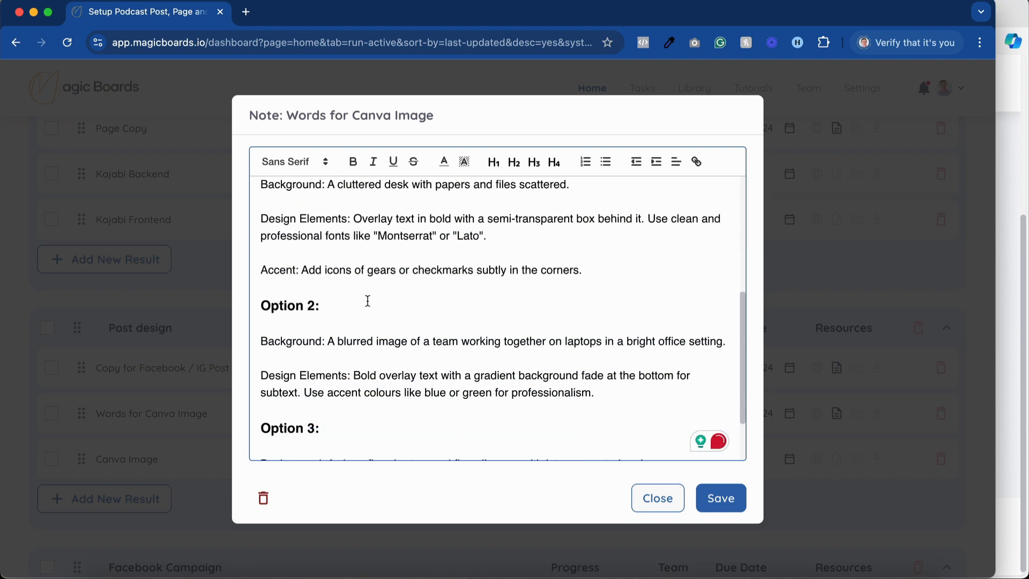
scroll(368, 301, down, 2)
scroll(368, 299, up, 8)
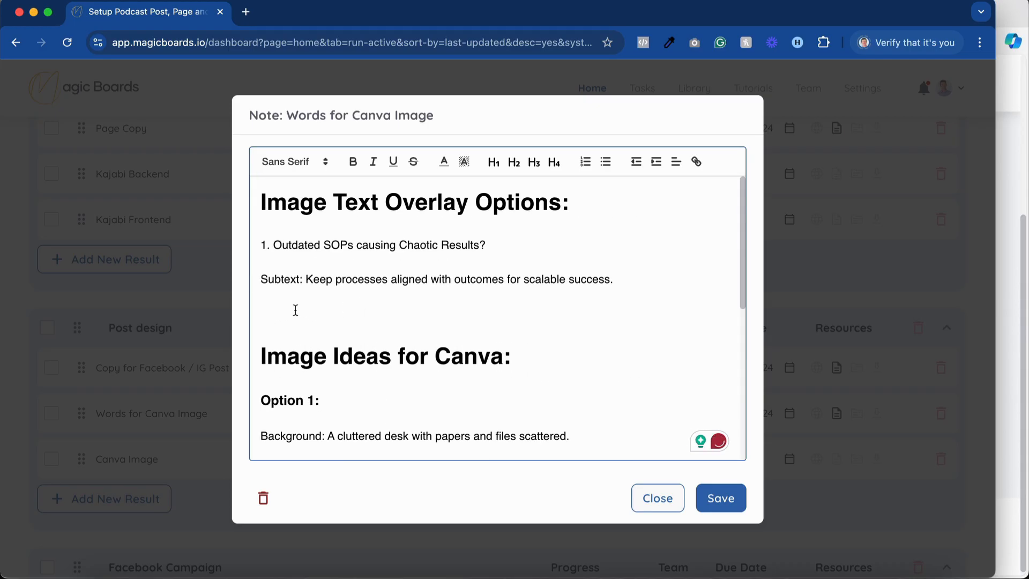
key(BackSpace)
click(718, 499)
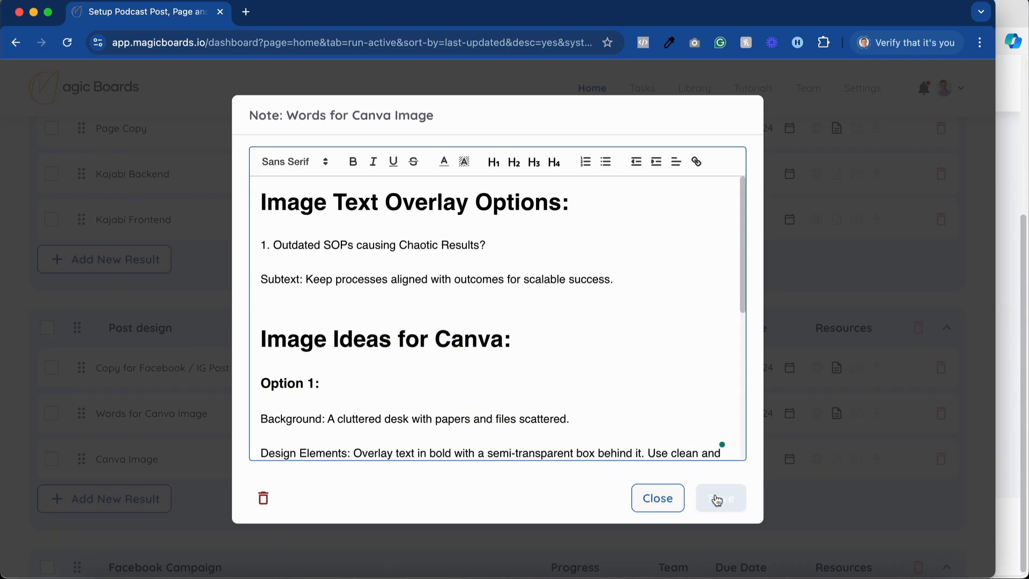
click(654, 500)
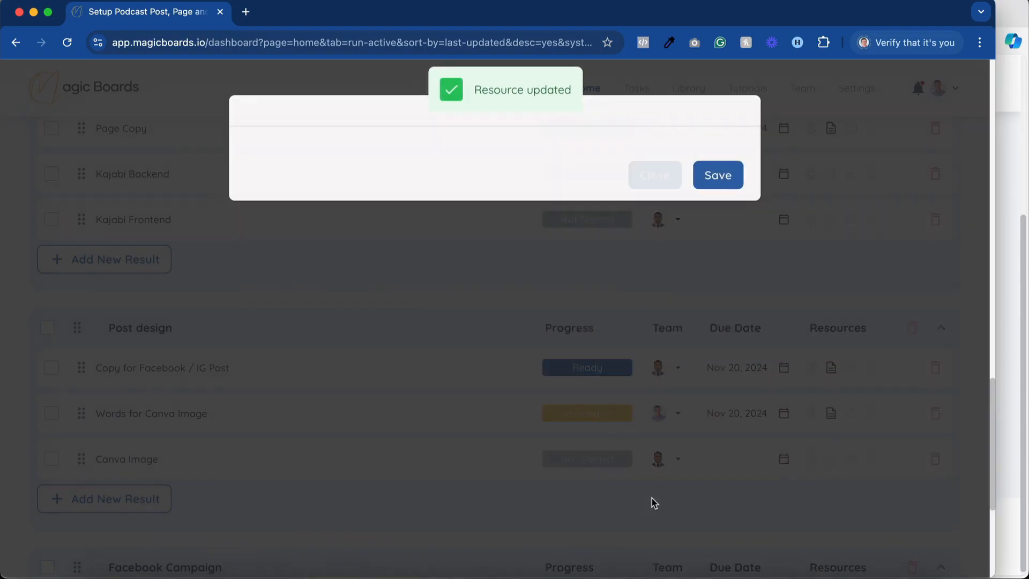
Set Words for Canva Image to Ready and assign it to the Canva Image team member.
click(596, 417)
click(593, 505)
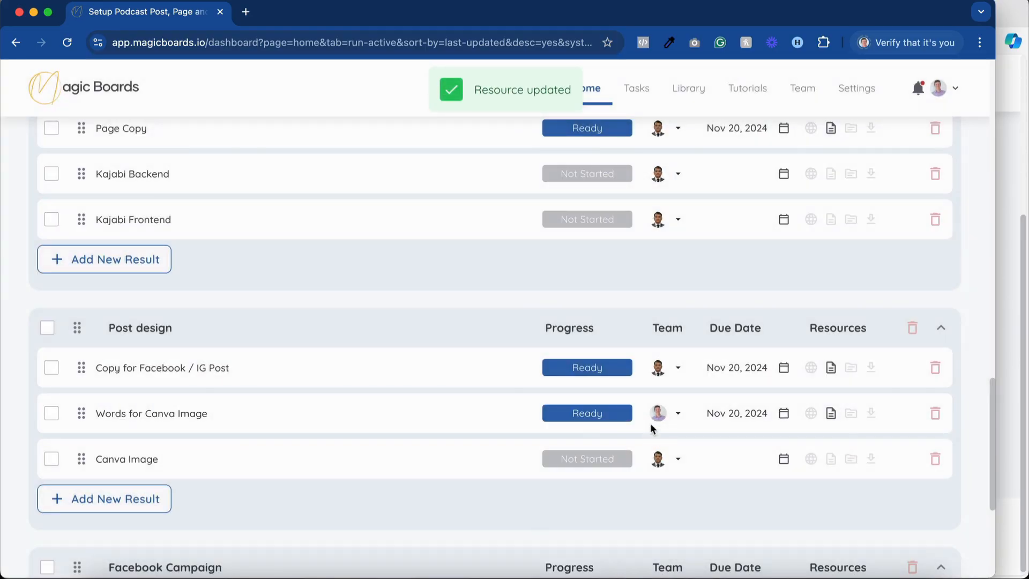
click(659, 413)
click(670, 382)
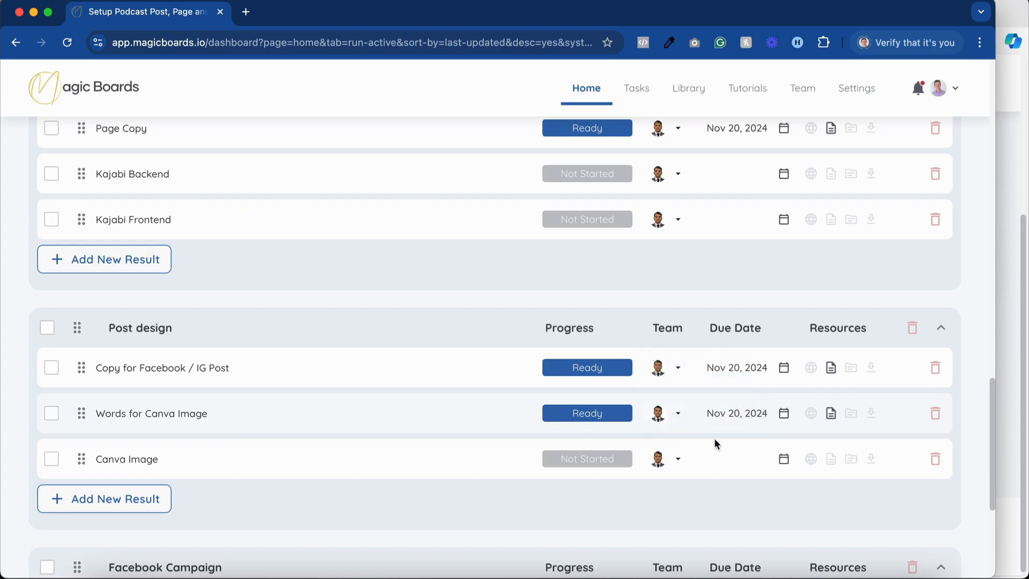
Expand the Review Data Card process step and mark Edit Page Copy / Post Copy and Canva Copy as Done.
scroll(543, 414, up, 15)
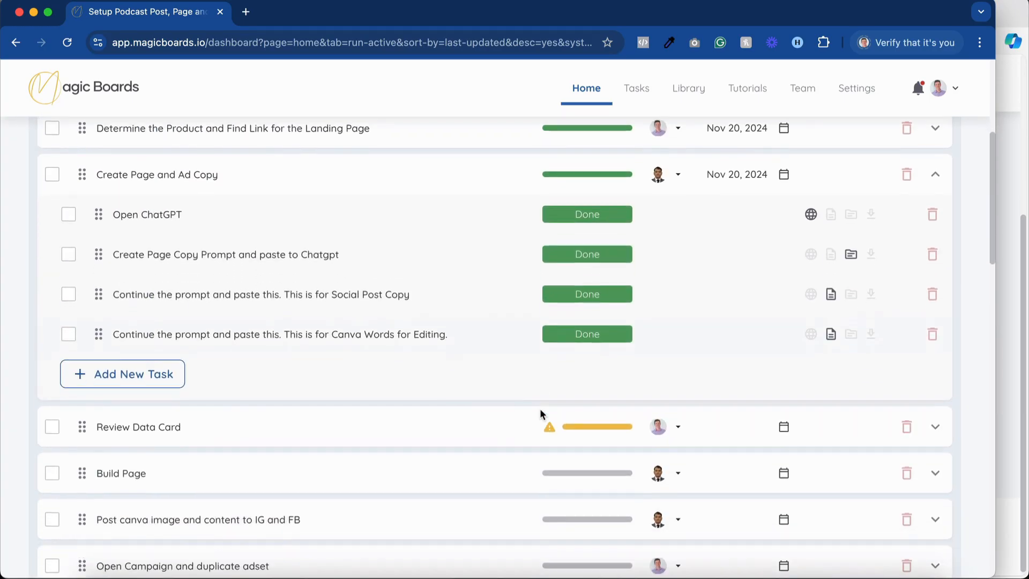
scroll(600, 404, down, 1)
click(599, 403)
scroll(442, 424, down, 2)
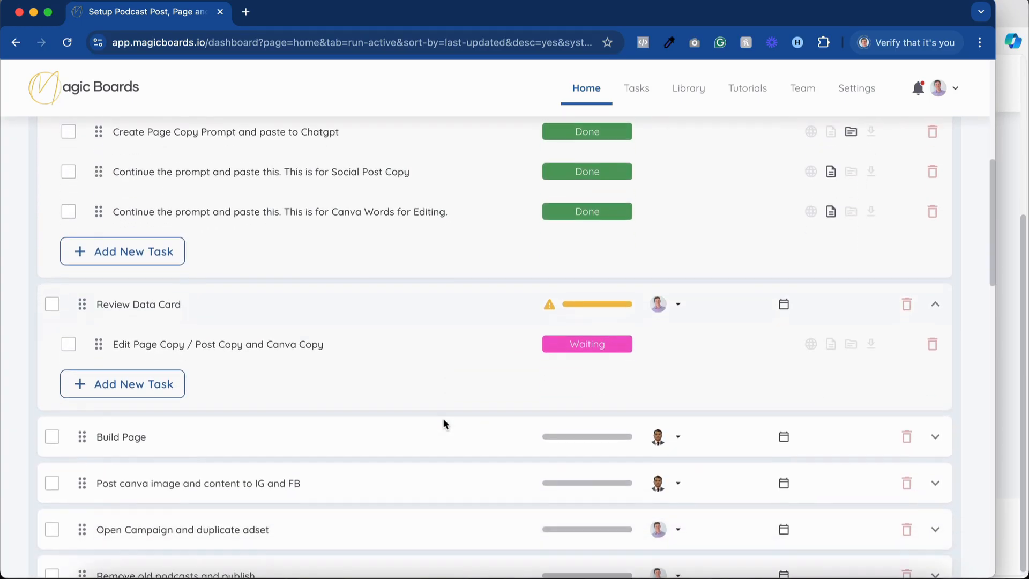
click(596, 347)
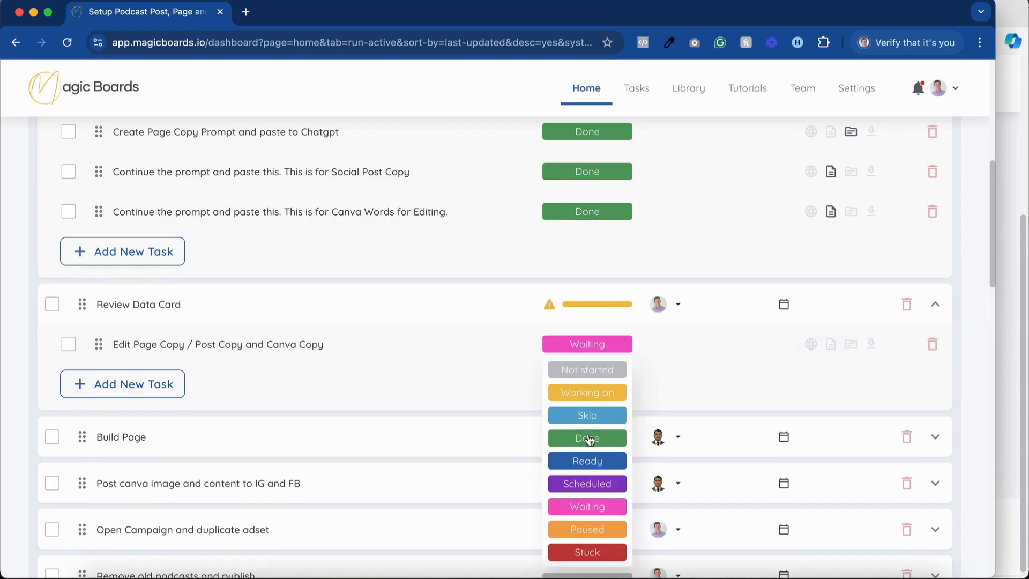
click(587, 437)
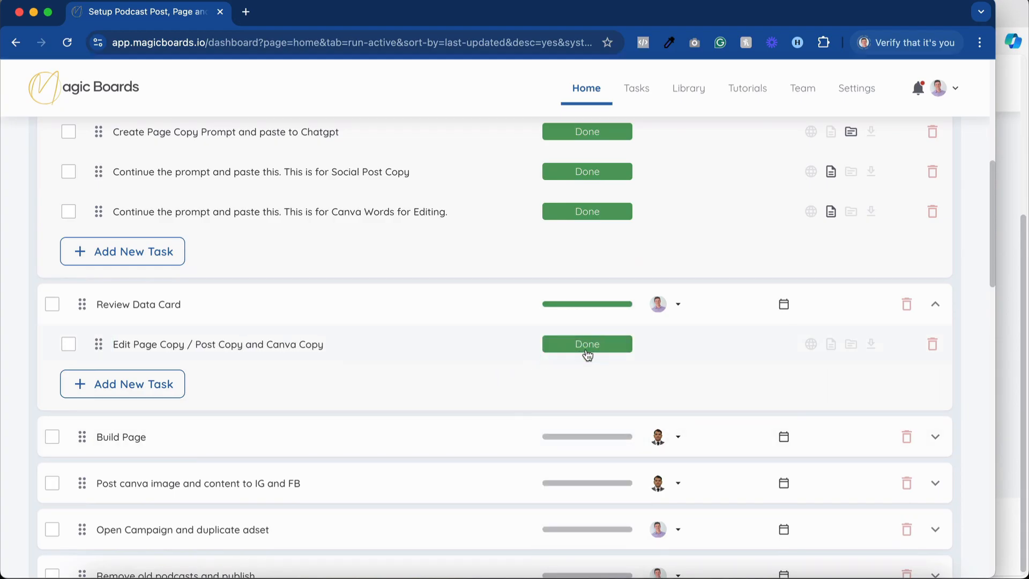
Look over the remaining process steps from Build Page to Remove old podcasts and publish.
click(485, 346)
scroll(570, 387, down, 3)
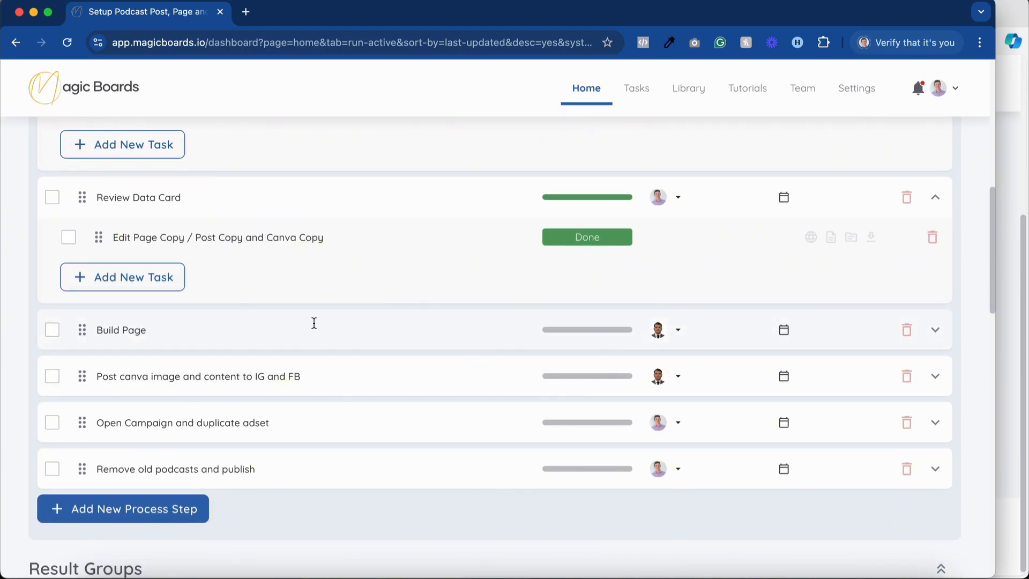
click(206, 379)
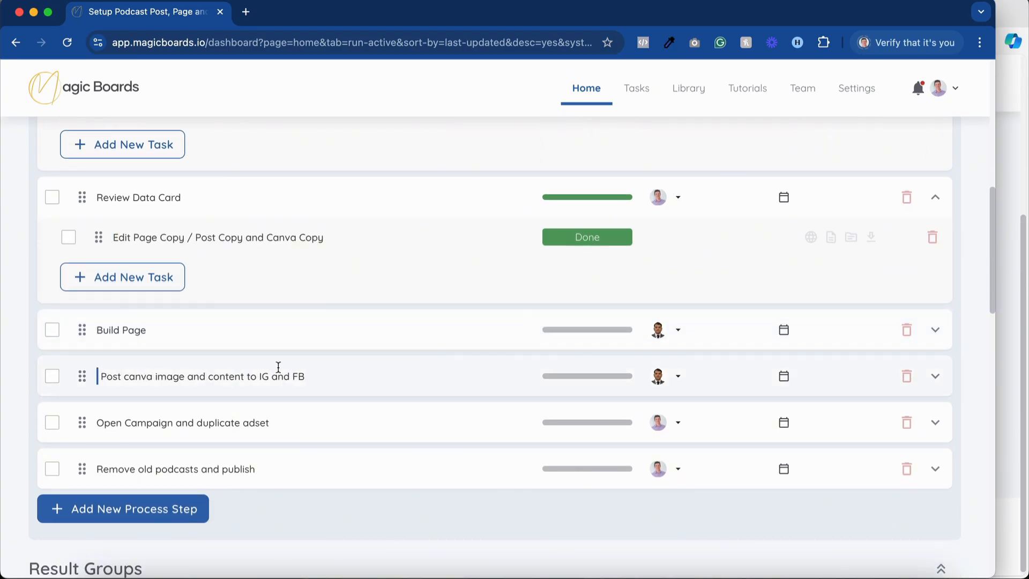
scroll(260, 410, down, 2)
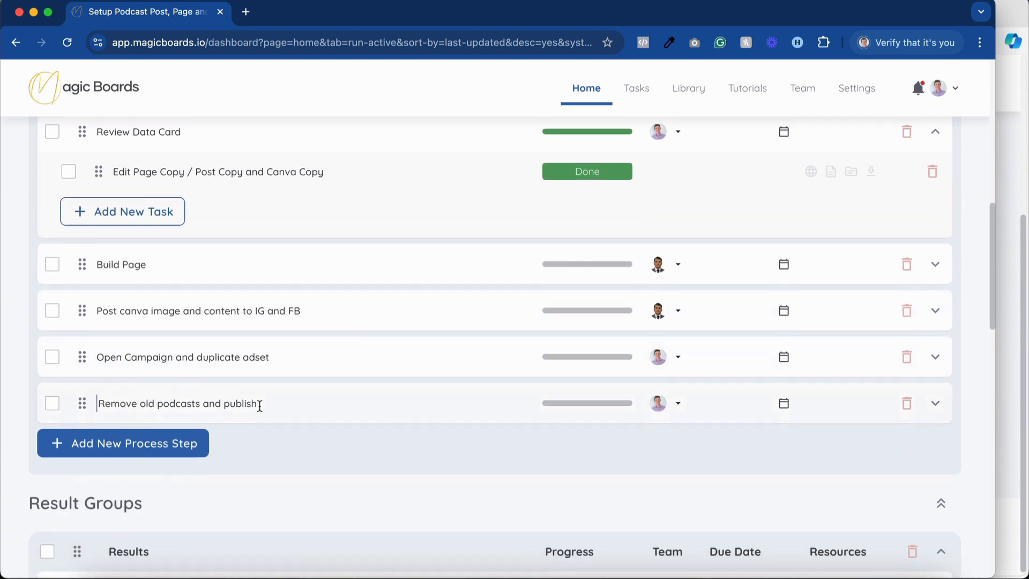
click(211, 354)
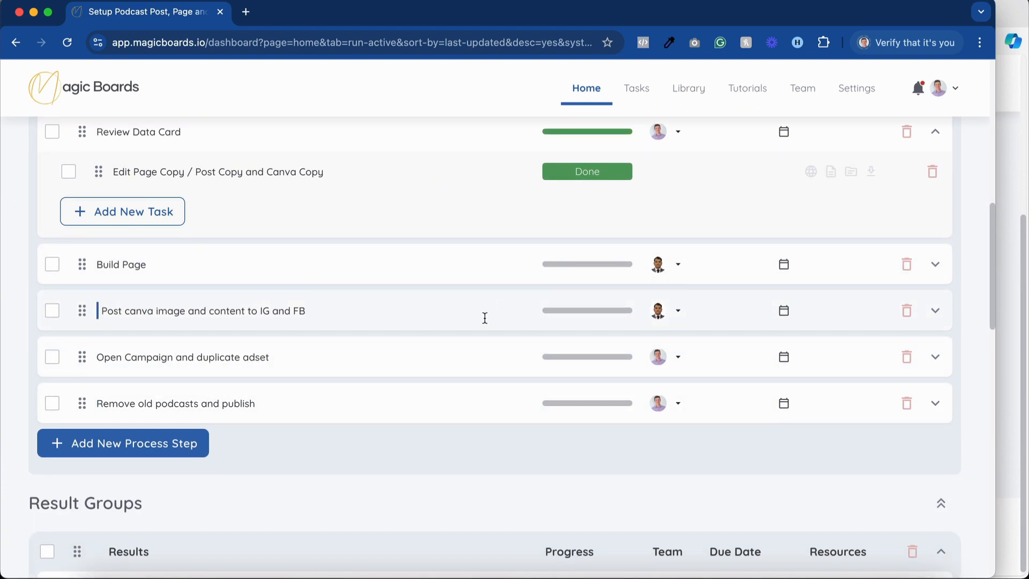
scroll(484, 317, up, 10)
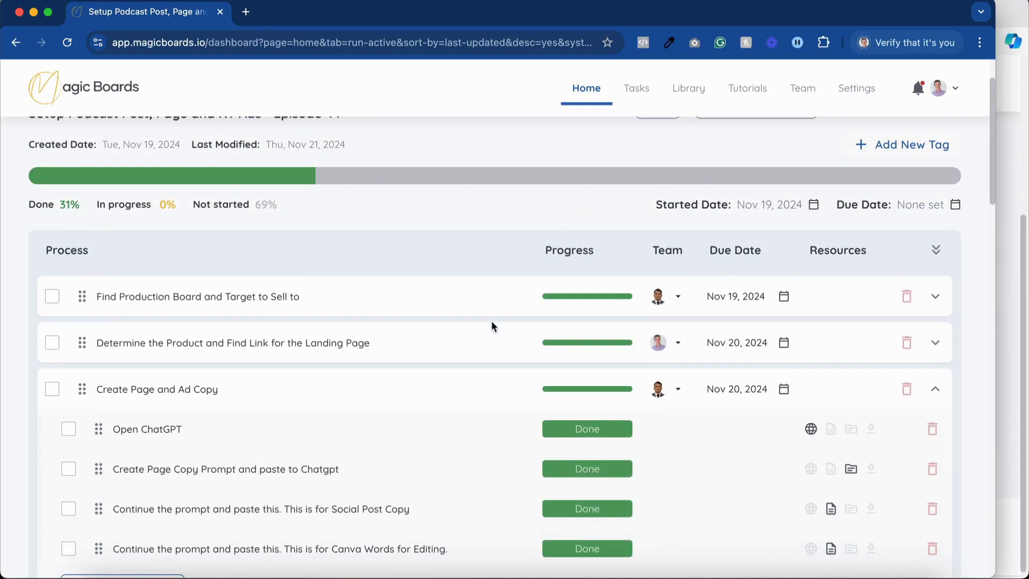
Set the Review Data Card due date to Nov 21, 2024.
scroll(519, 309, down, 4)
scroll(519, 312, down, 1)
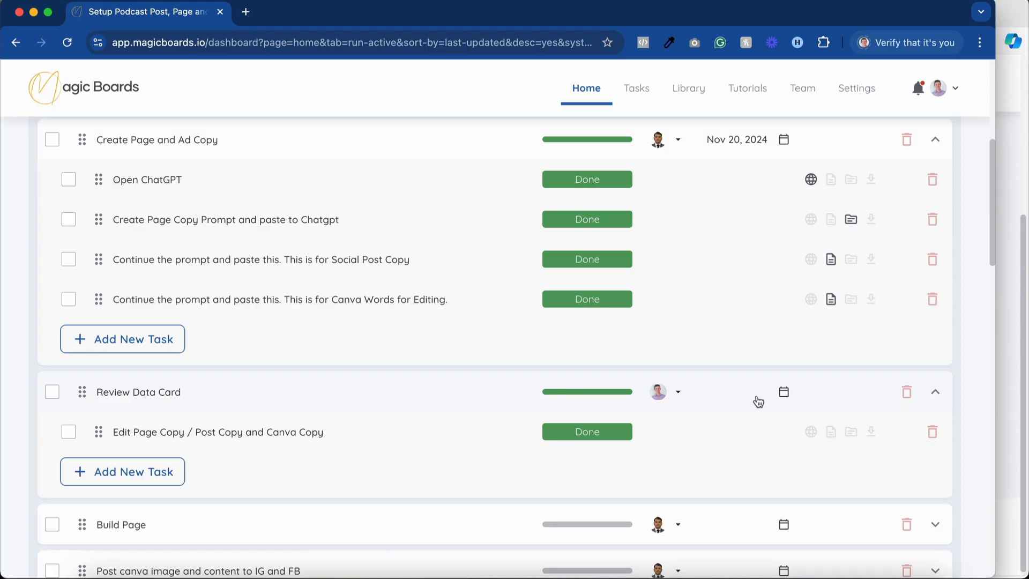
click(784, 392)
scroll(814, 313, down, 2)
click(813, 246)
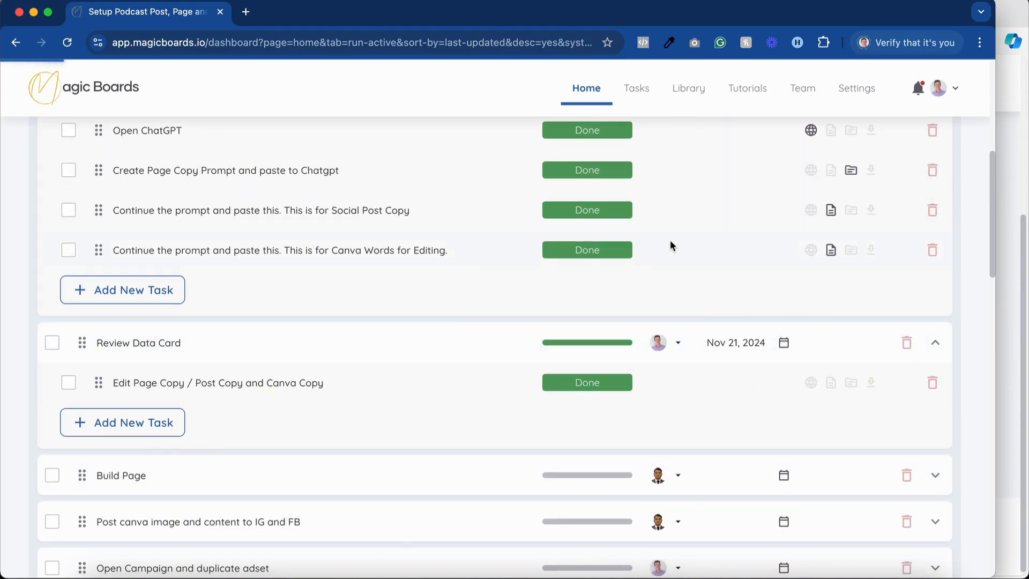
Examine the progress and assignees of the Podcast Page, Post design and Facebook Campaign results.
scroll(706, 212, up, 1)
scroll(706, 209, down, 12)
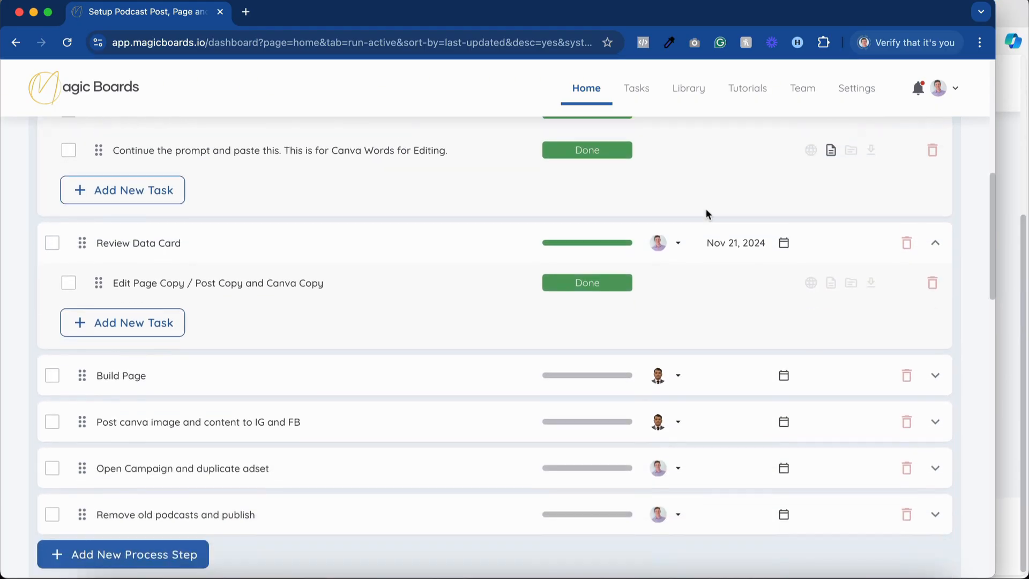
scroll(706, 213, down, 3)
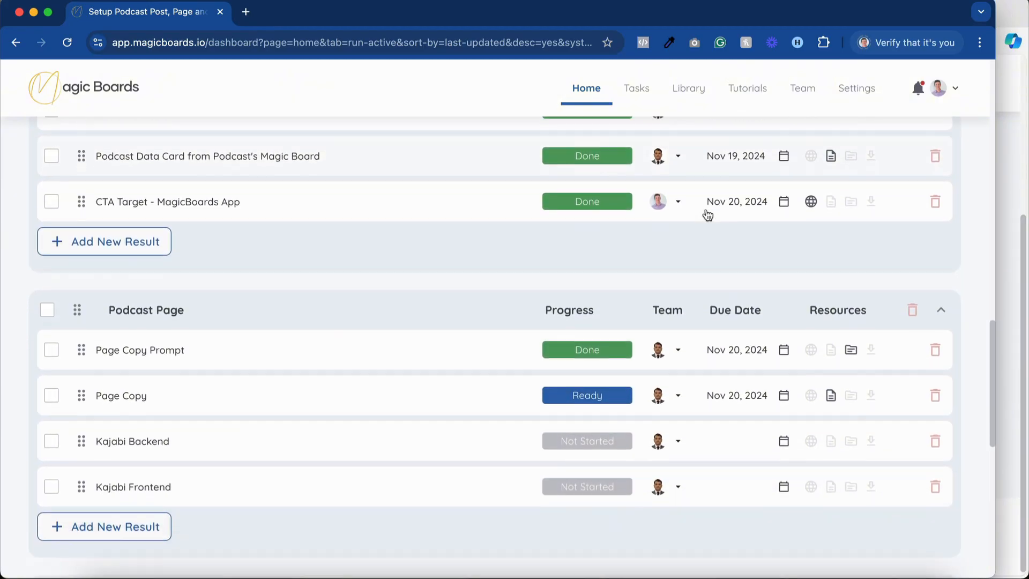
scroll(484, 391, up, 1)
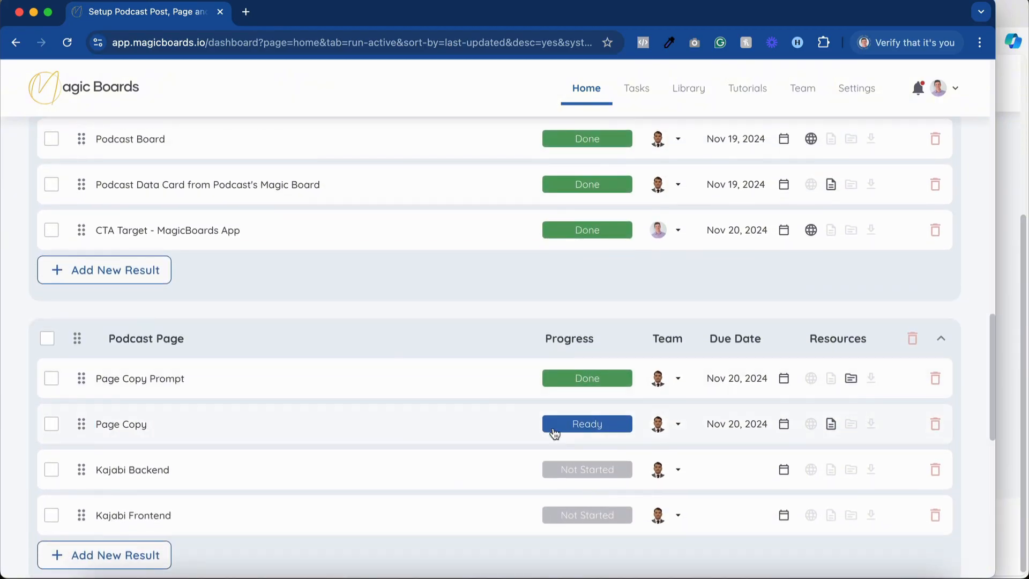
scroll(552, 429, up, 1)
scroll(533, 431, down, 1)
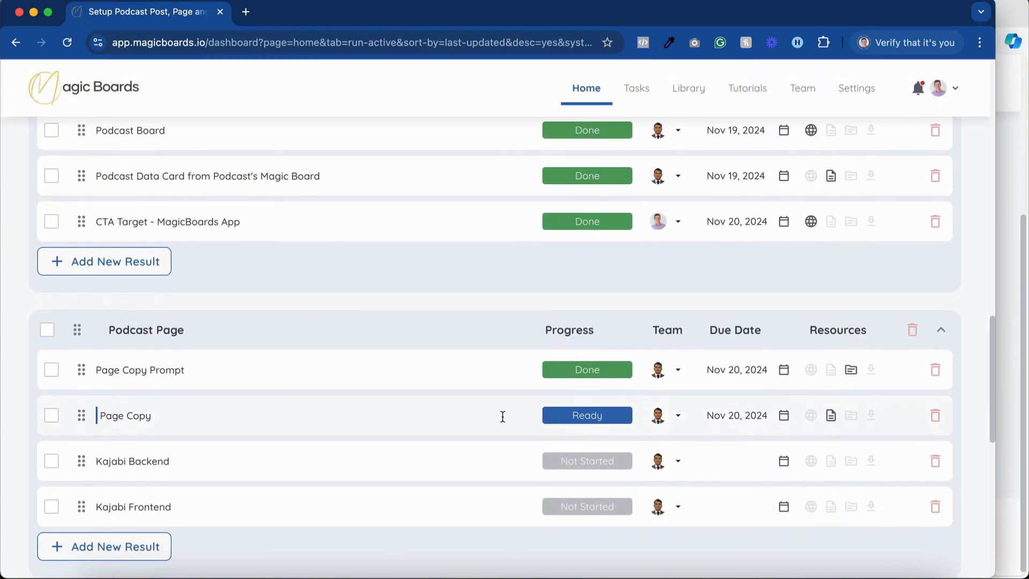
scroll(503, 416, down, 6)
click(468, 417)
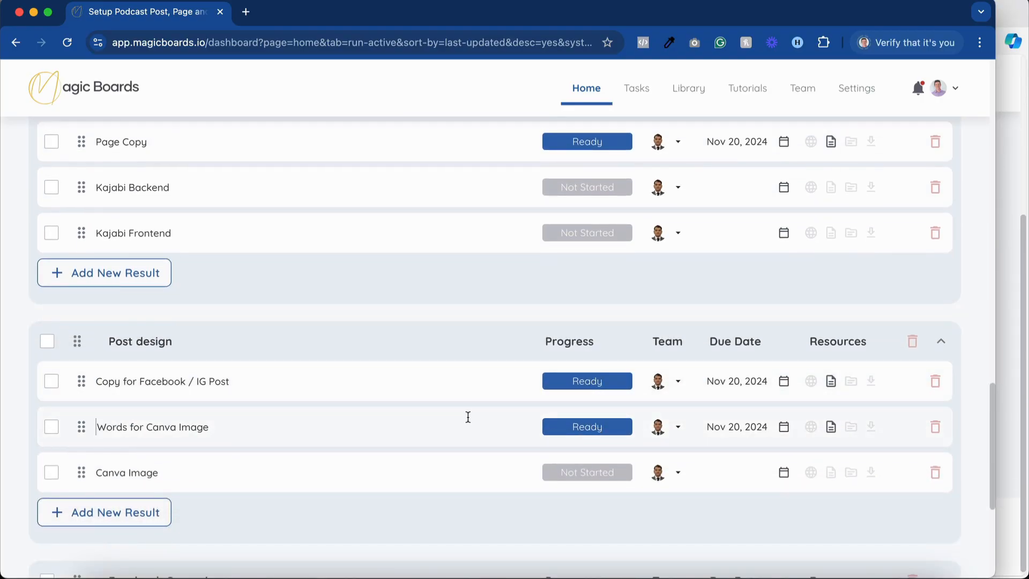
scroll(465, 387, down, 3)
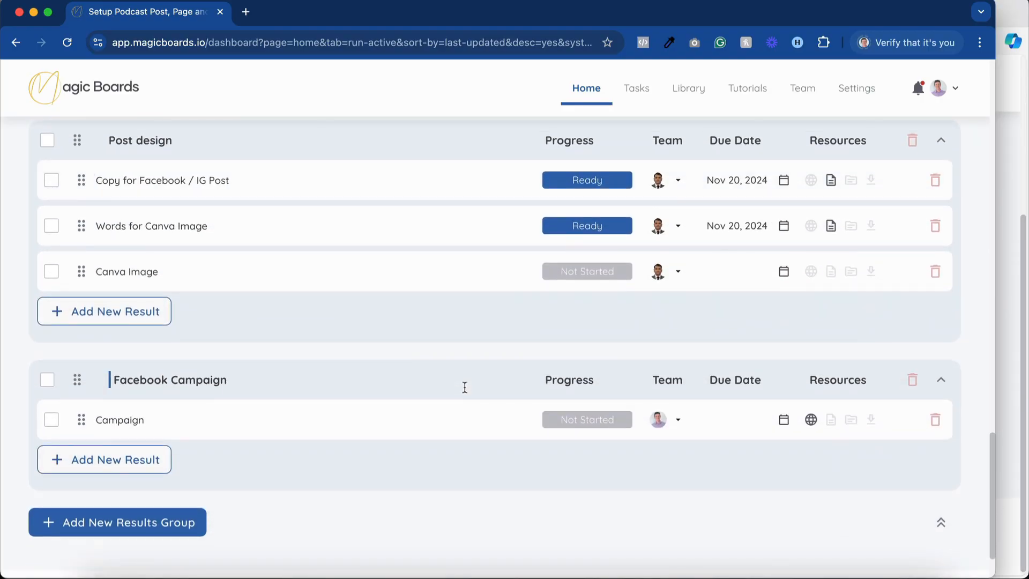
scroll(465, 387, up, 15)
scroll(464, 388, up, 2)
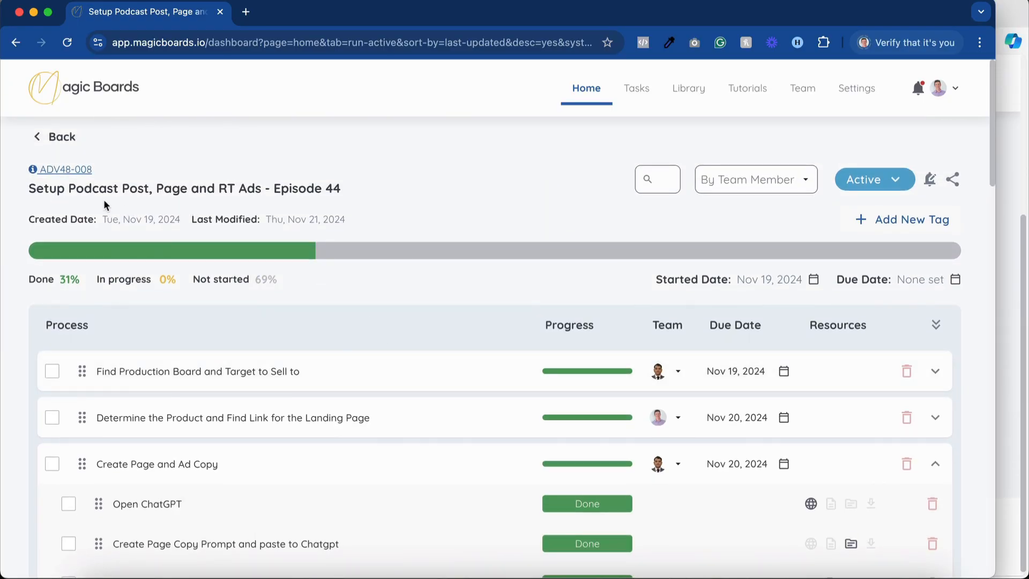
Check the board's title and completed process steps, and open the Library.
click(223, 189)
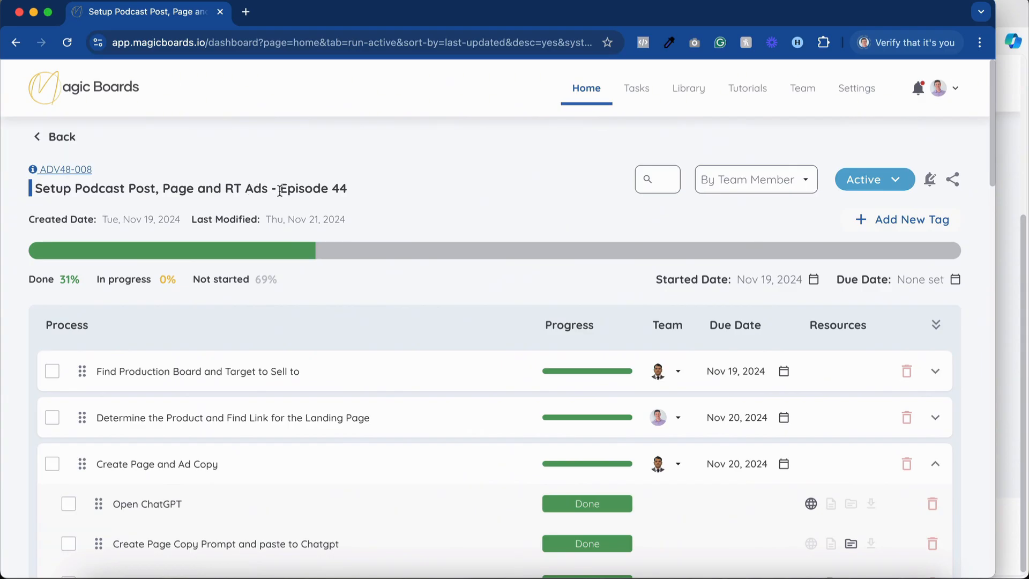
click(400, 183)
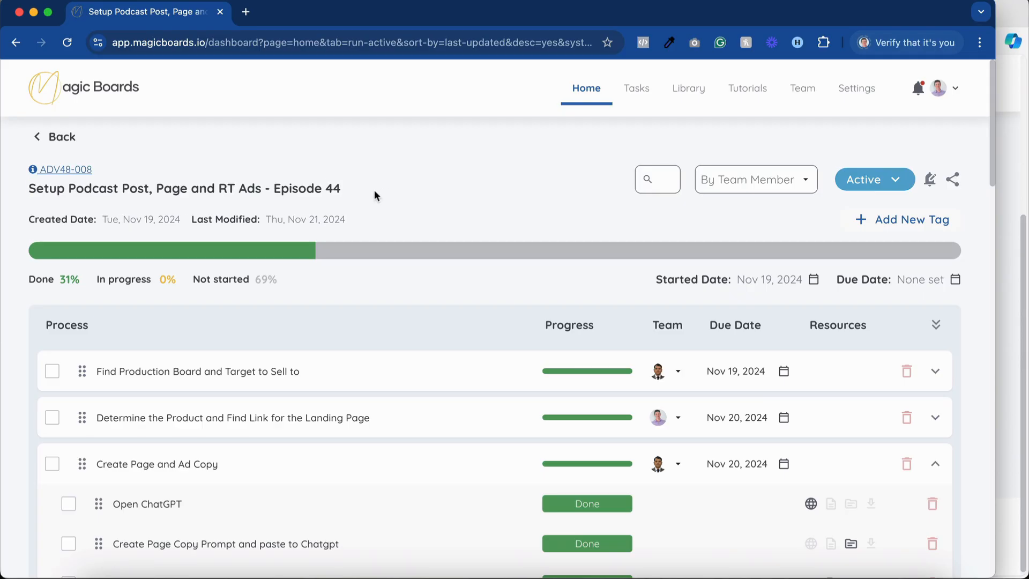
scroll(469, 228, down, 5)
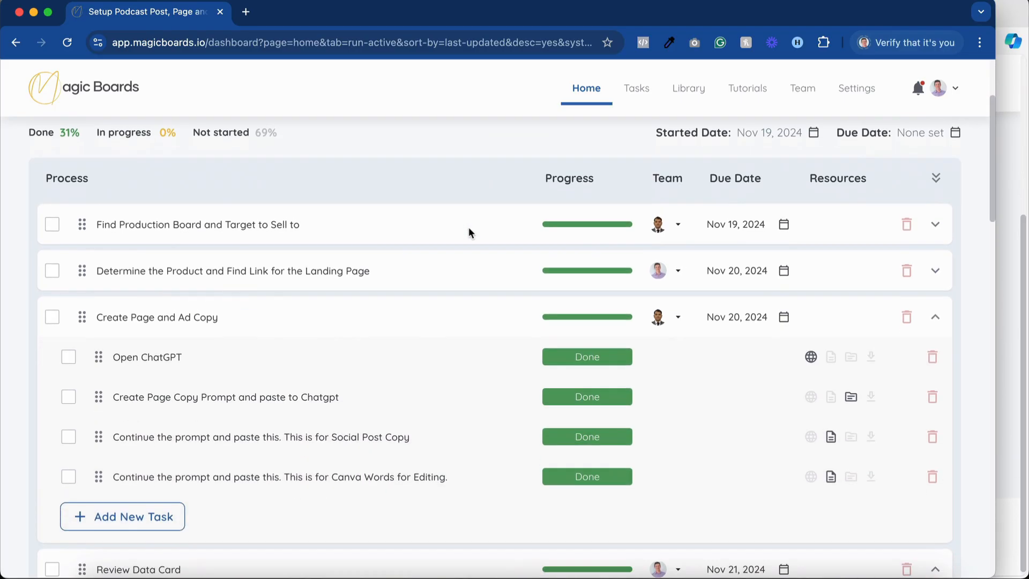
scroll(468, 352, down, 5)
scroll(468, 352, up, 10)
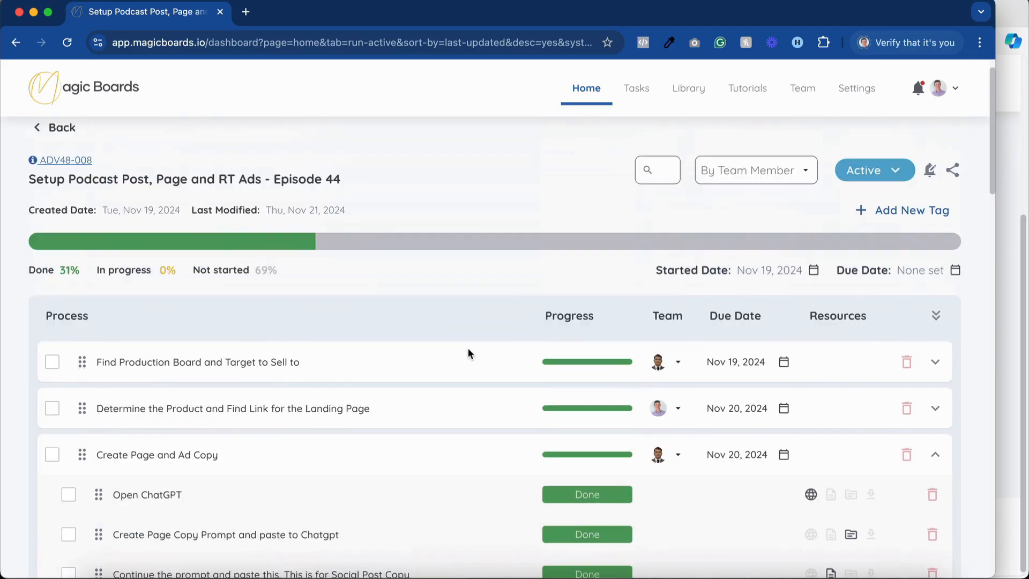
click(689, 89)
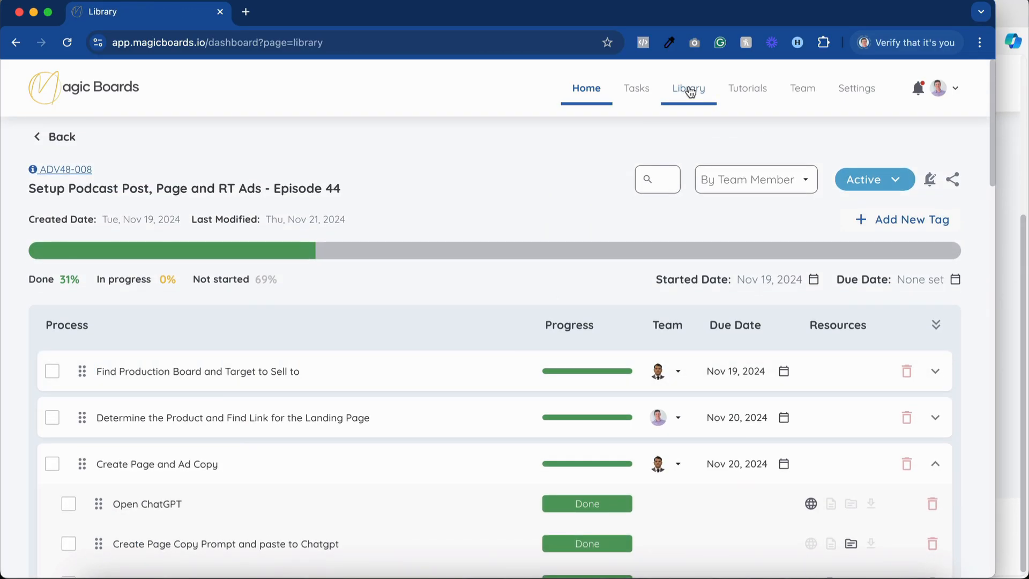
Show the installable boards among the Library drafts and search them for "podcast".
click(109, 170)
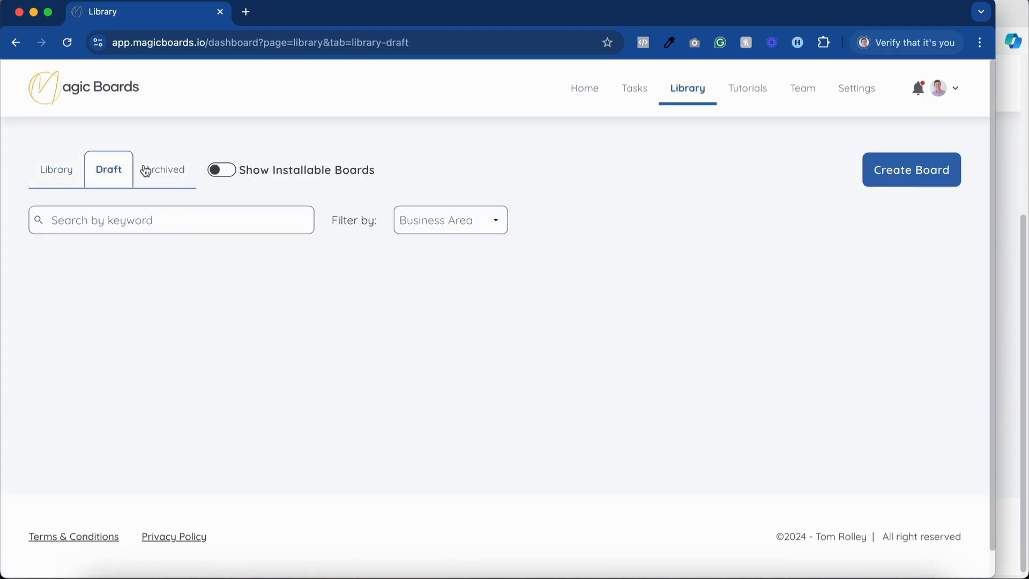
click(216, 172)
click(219, 218)
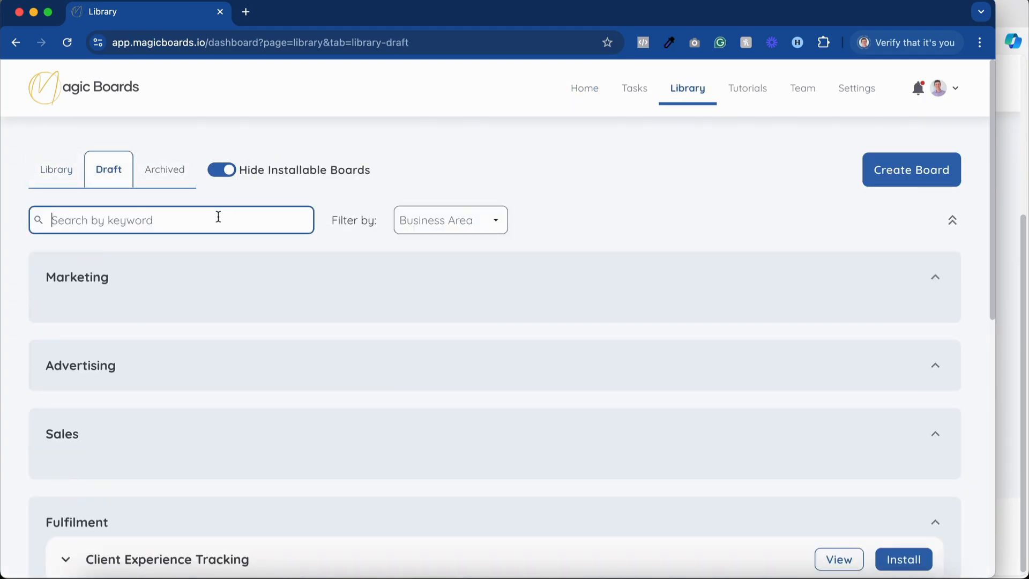
text(podcast)
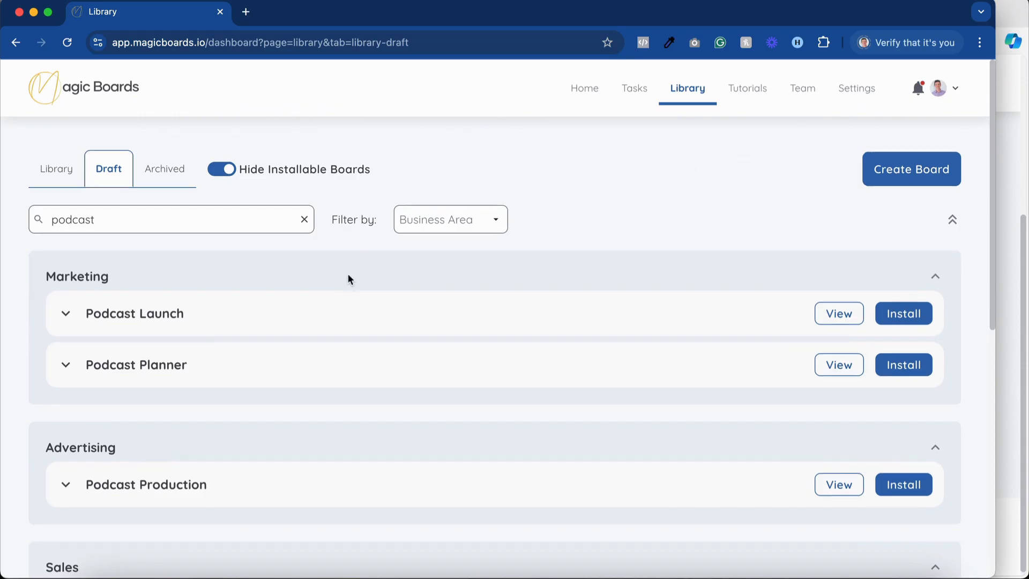
scroll(279, 276, down, 2)
scroll(188, 311, down, 3)
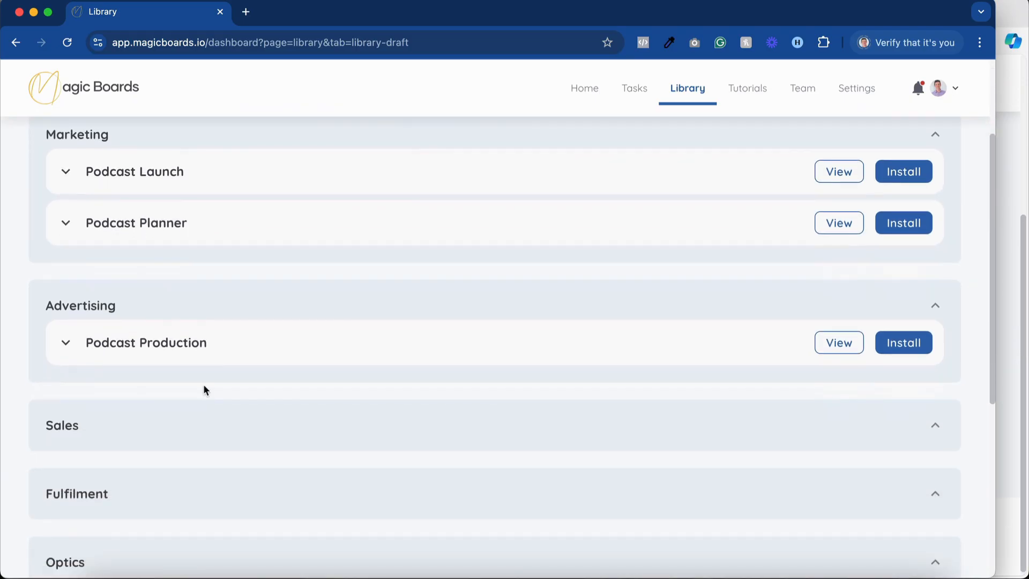
scroll(310, 344, up, 5)
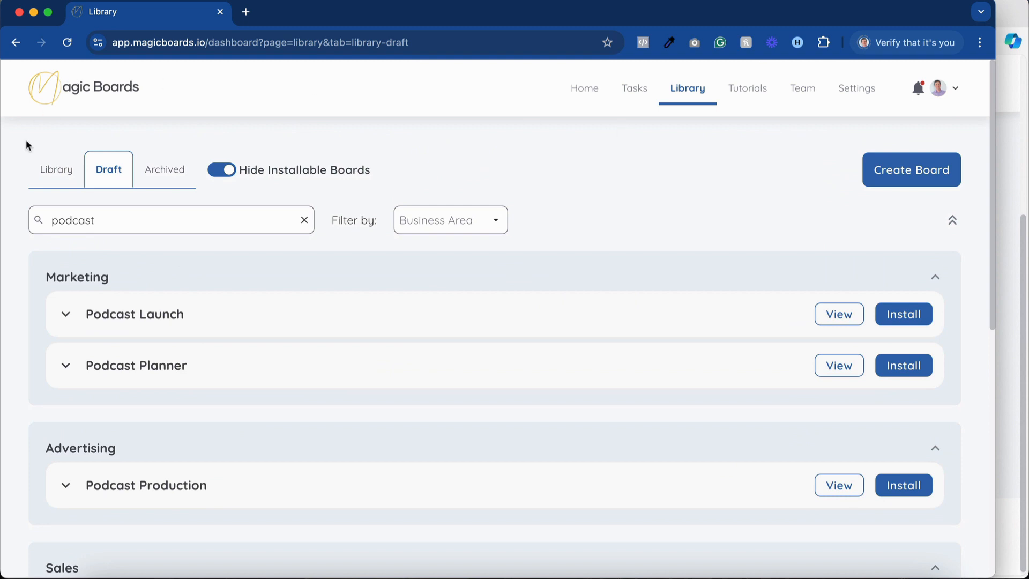
Check the podcast boards in the main Library list, and return to the home overview of active boards.
click(45, 175)
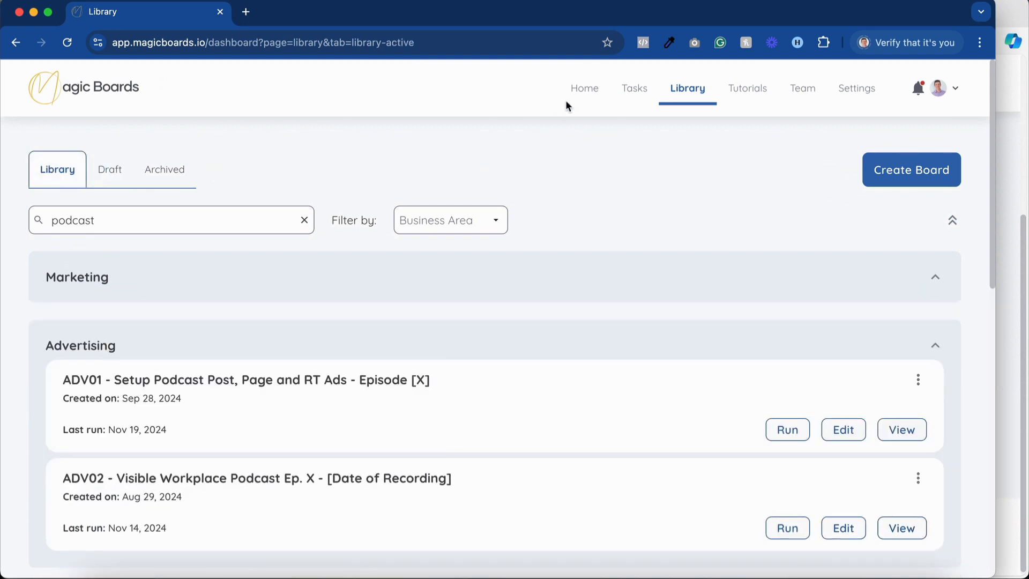
click(576, 92)
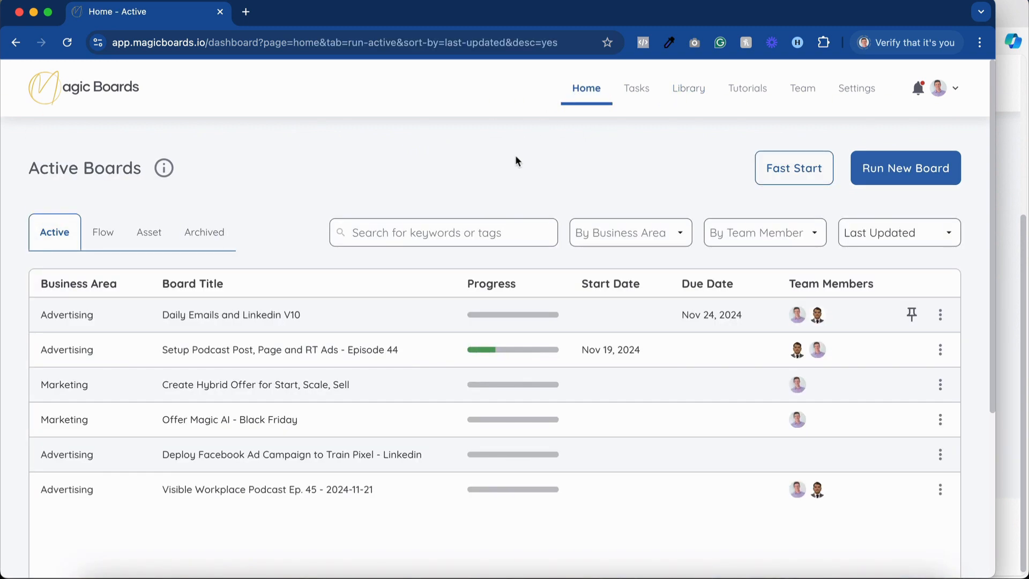